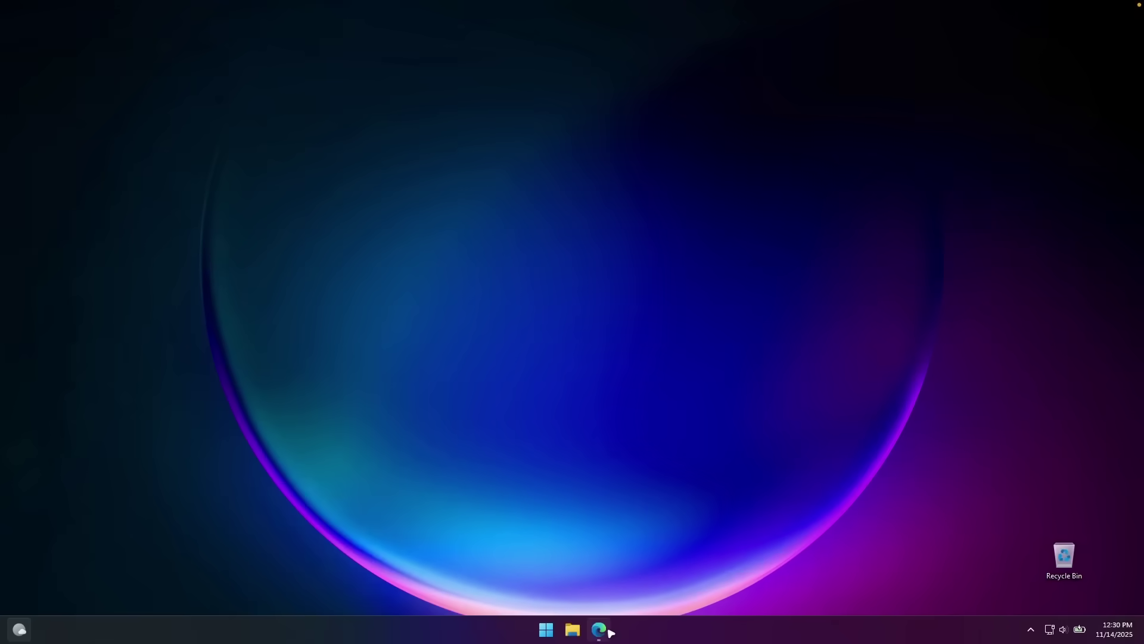
- Open Microsoft Edge and search Google for 'helium browser'
click(609, 632)
click(543, 304)
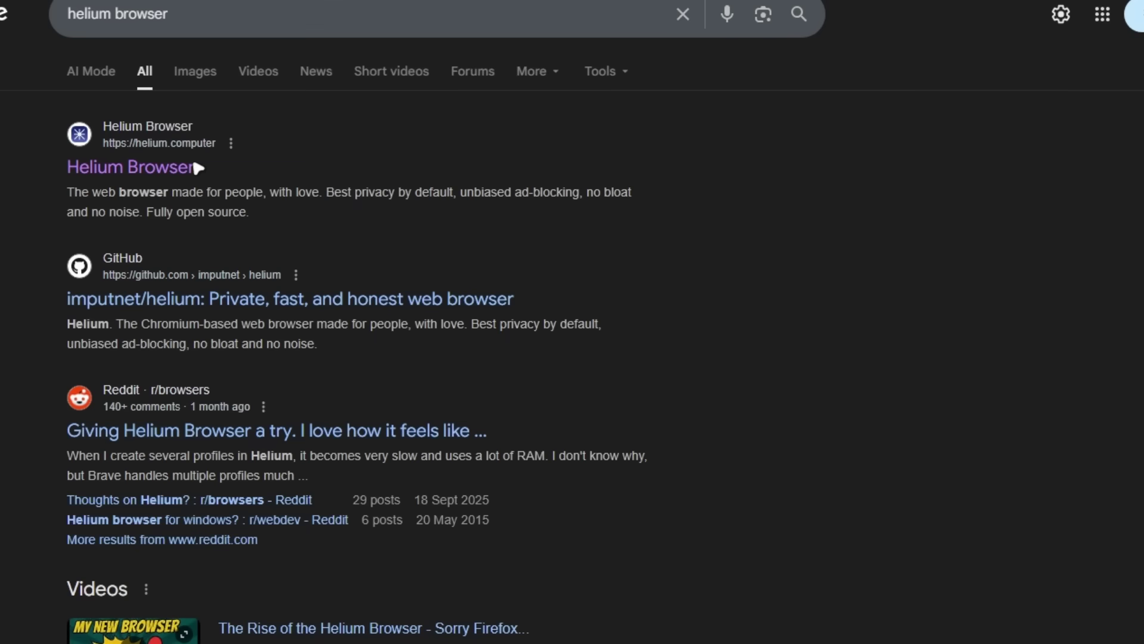
- Open the official Helium site and highlight 'without interruptions', '!bangs' and 'Fully open source'
click(191, 167)
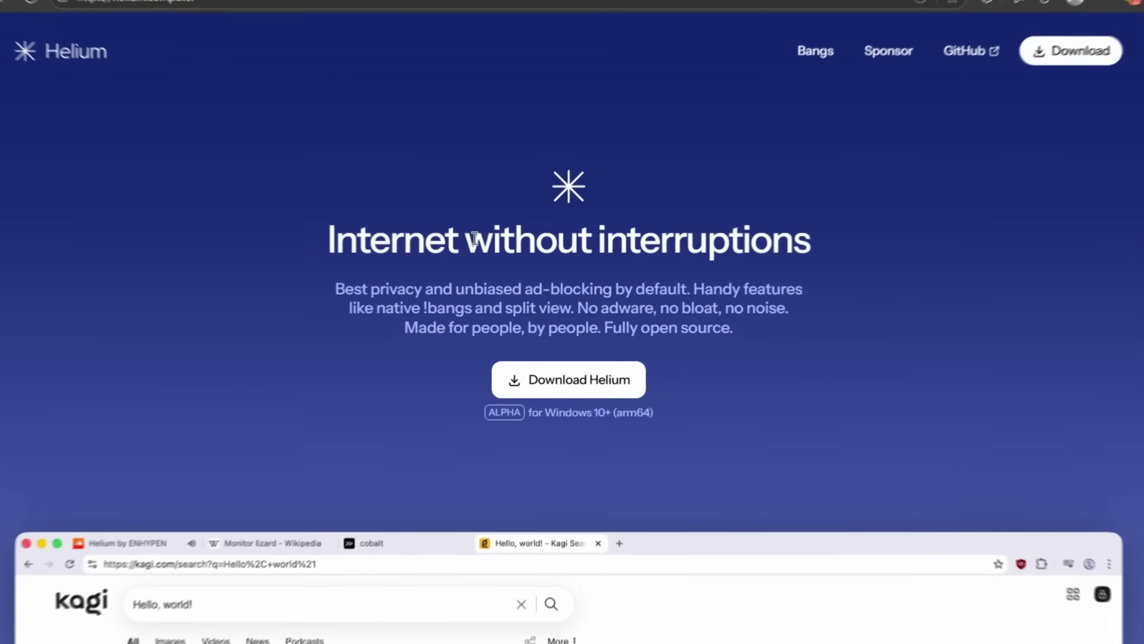
drag(490, 264, 745, 265)
drag(833, 238, 833, 237)
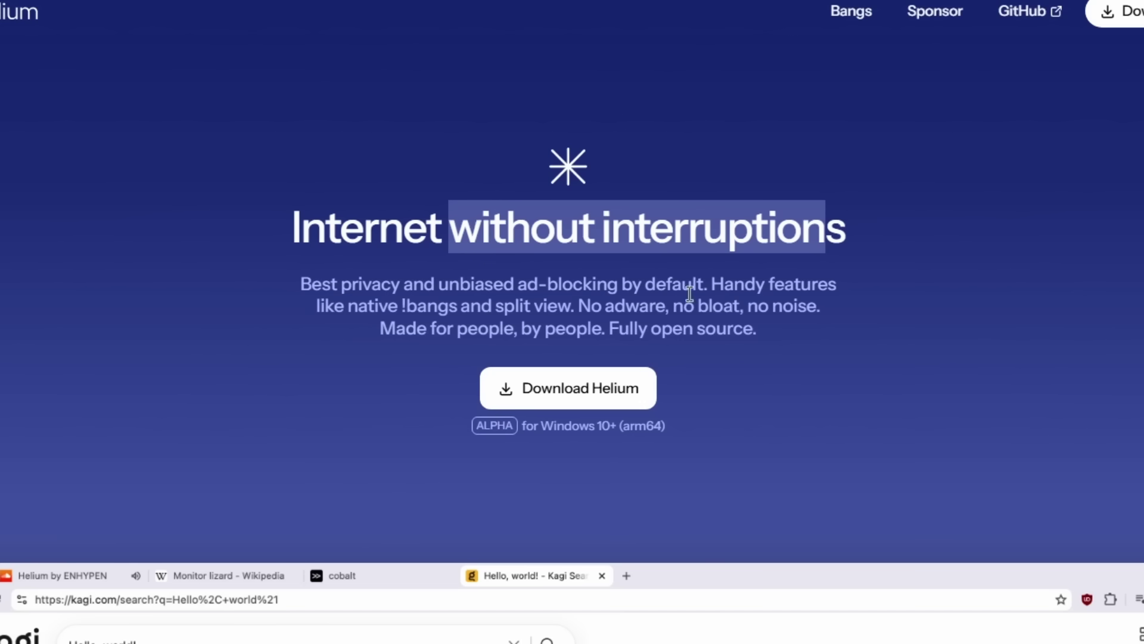
drag(458, 299, 402, 306)
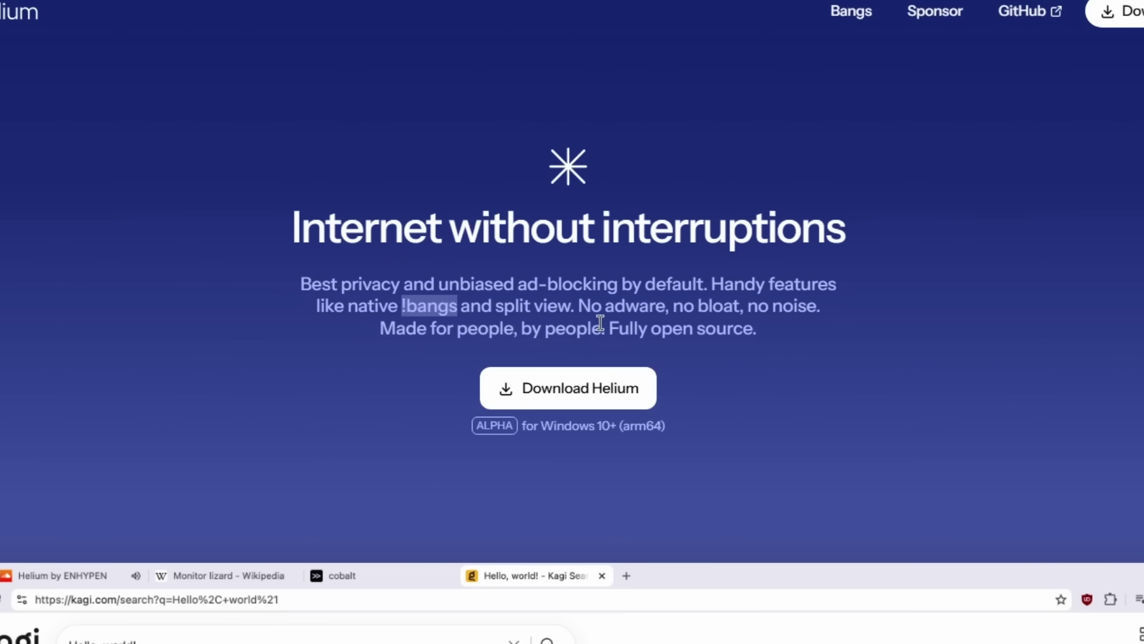
drag(609, 326, 756, 328)
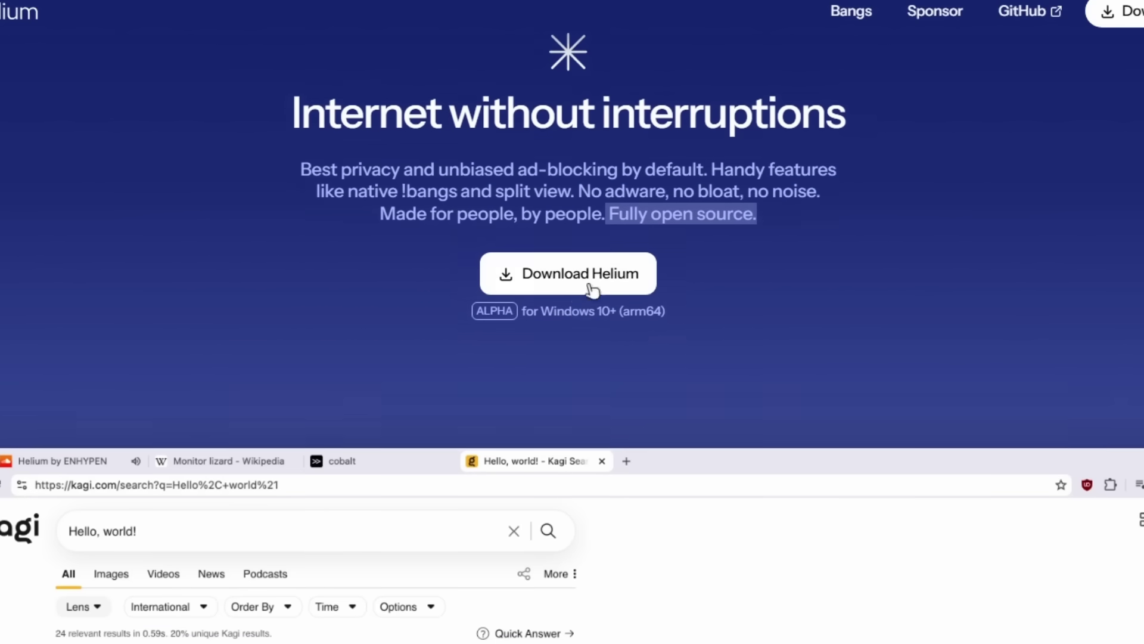
- Get the Windows download, helium_0.6.4.1_arm64-installer.exe, and run it to install Helium
click(590, 280)
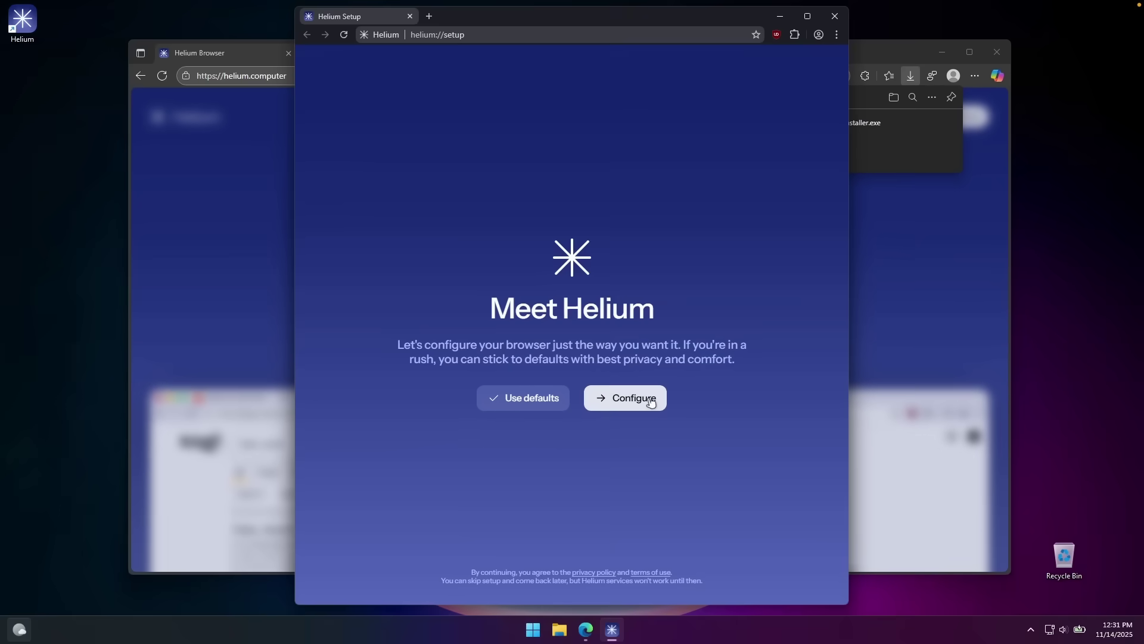
- Choose Configure on Meet Helium and look through the Helium services toggles, leaving all enabled
click(679, 417)
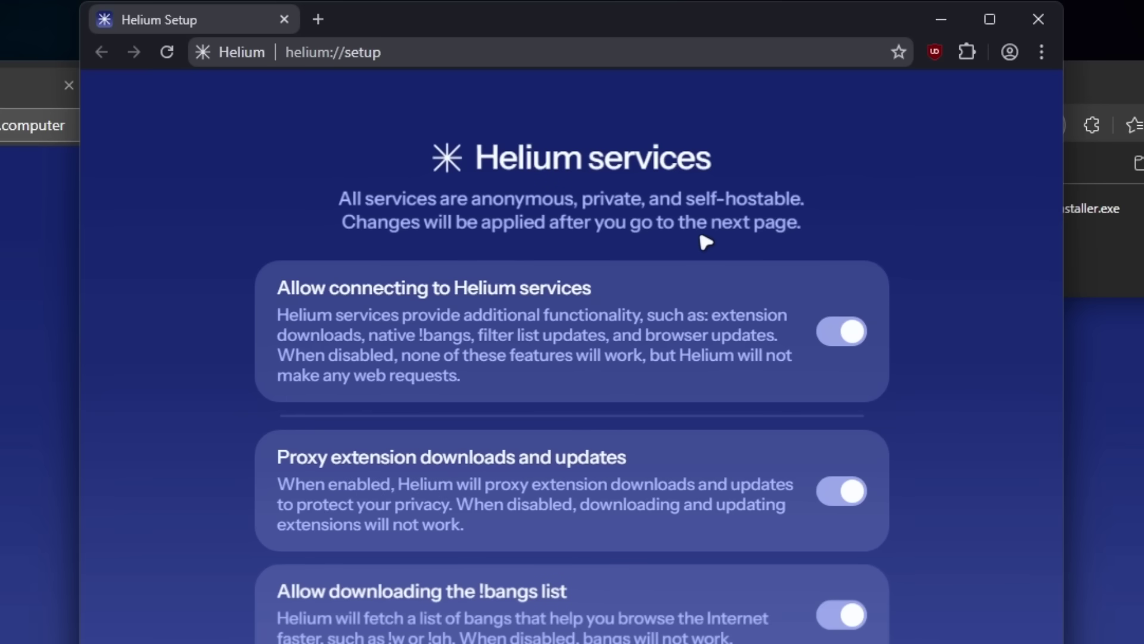
scroll(503, 363, down, 6)
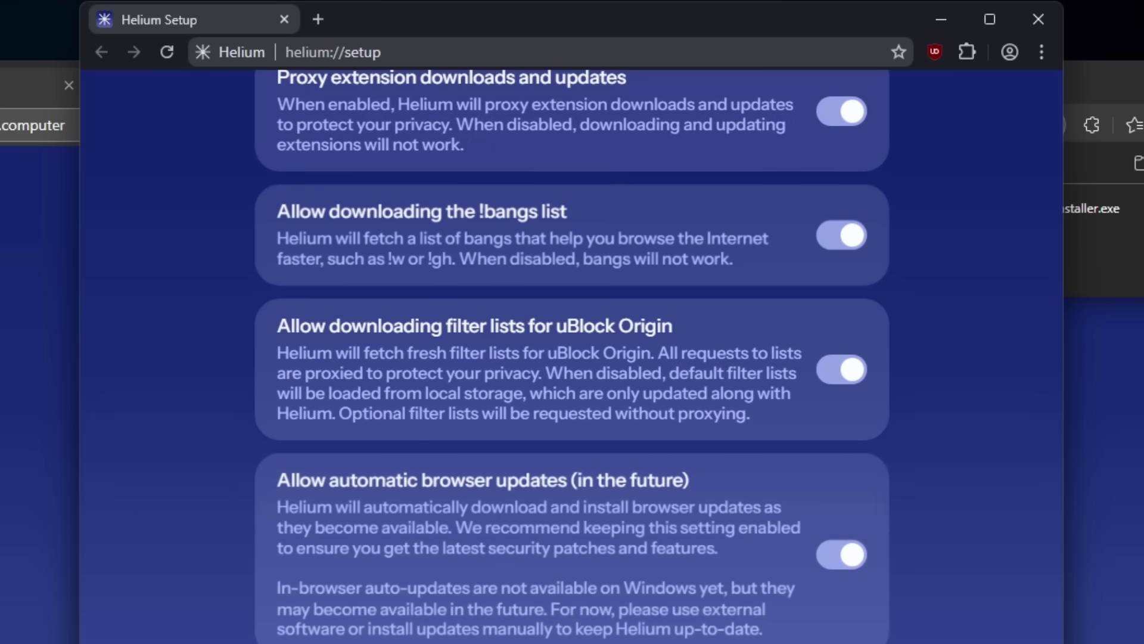
scroll(510, 503, up, 5)
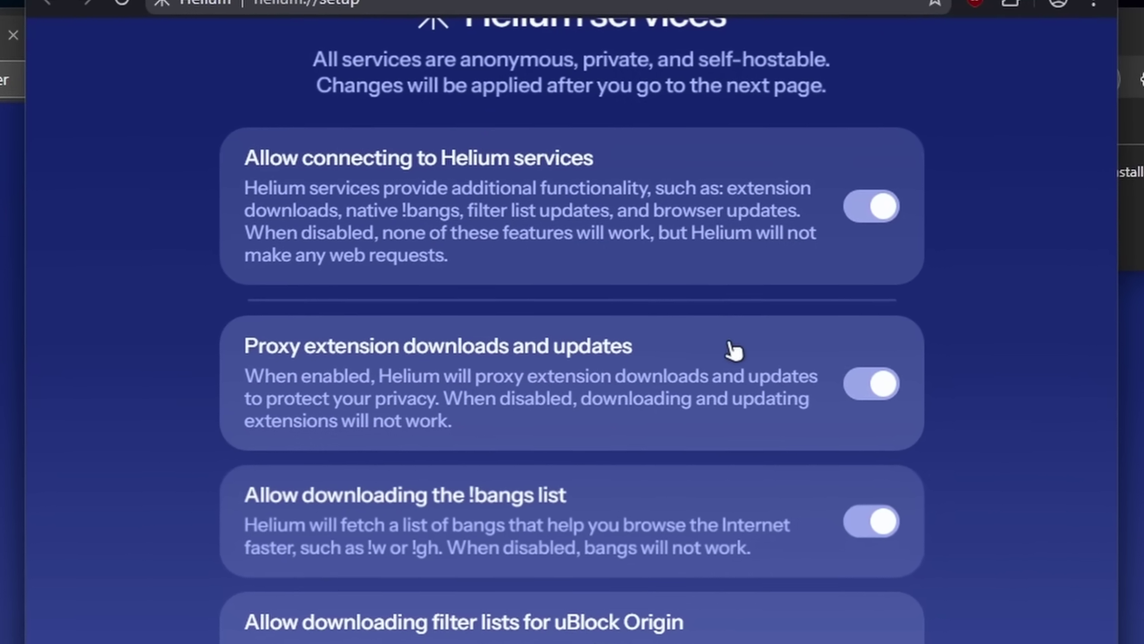
scroll(734, 351, down, 5)
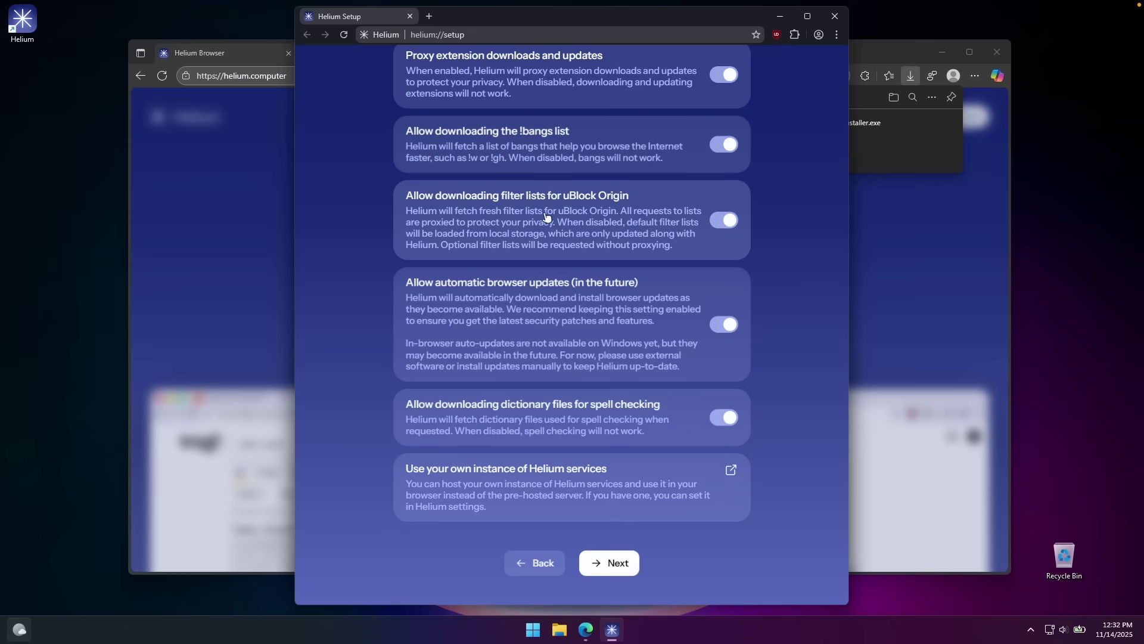
- Choose DuckDuckGo as search engine, skip importing, decline default browser, and get started
click(618, 565)
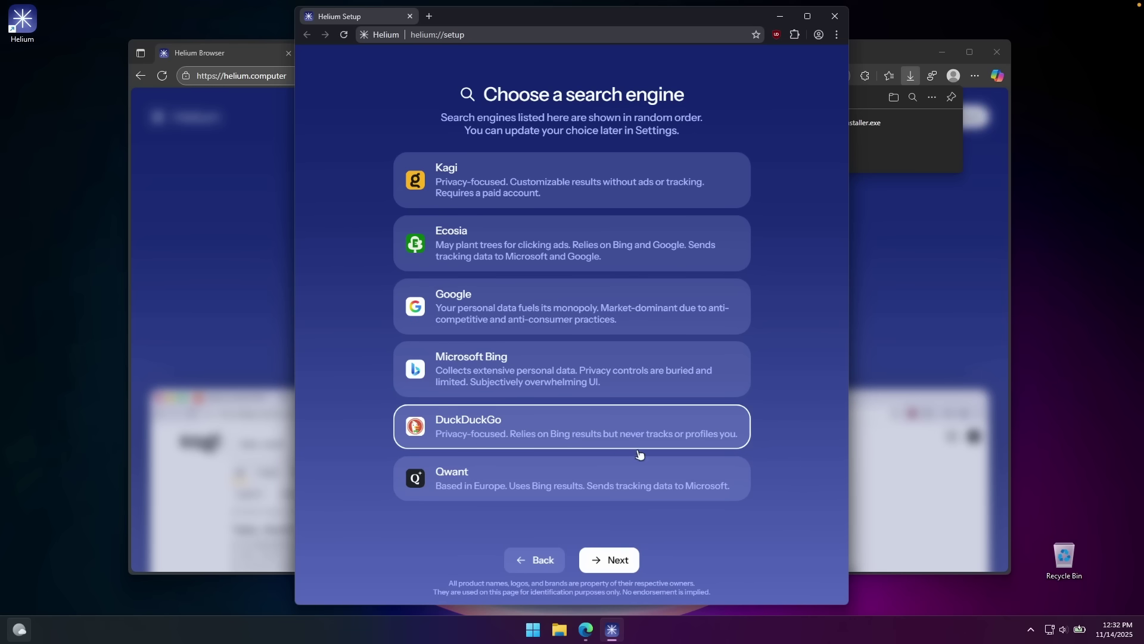
click(634, 558)
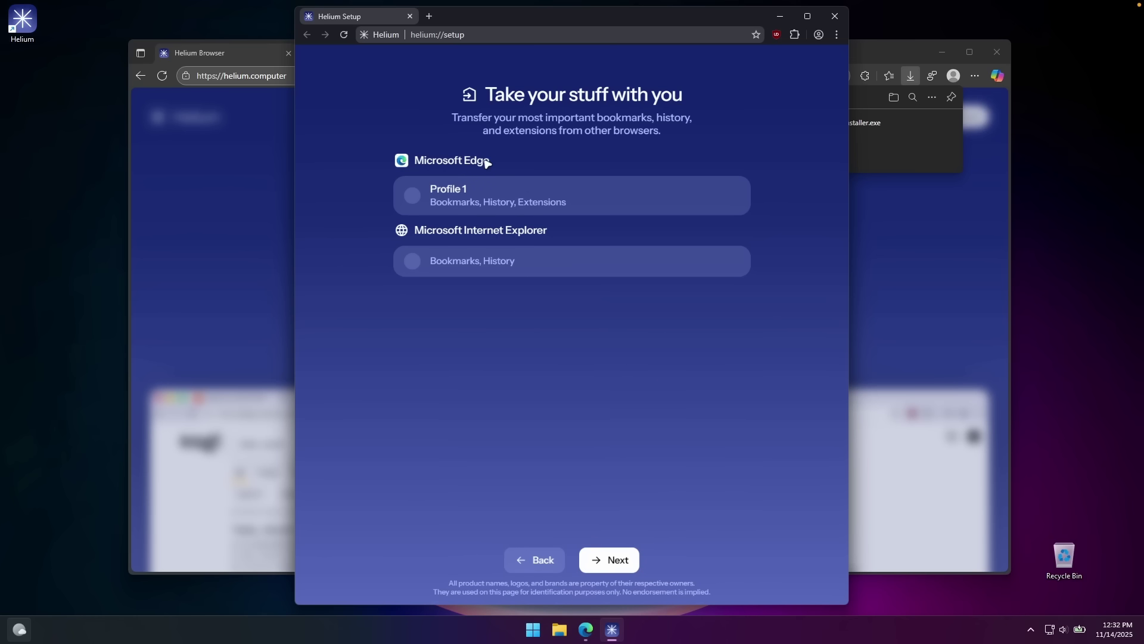
key(Return)
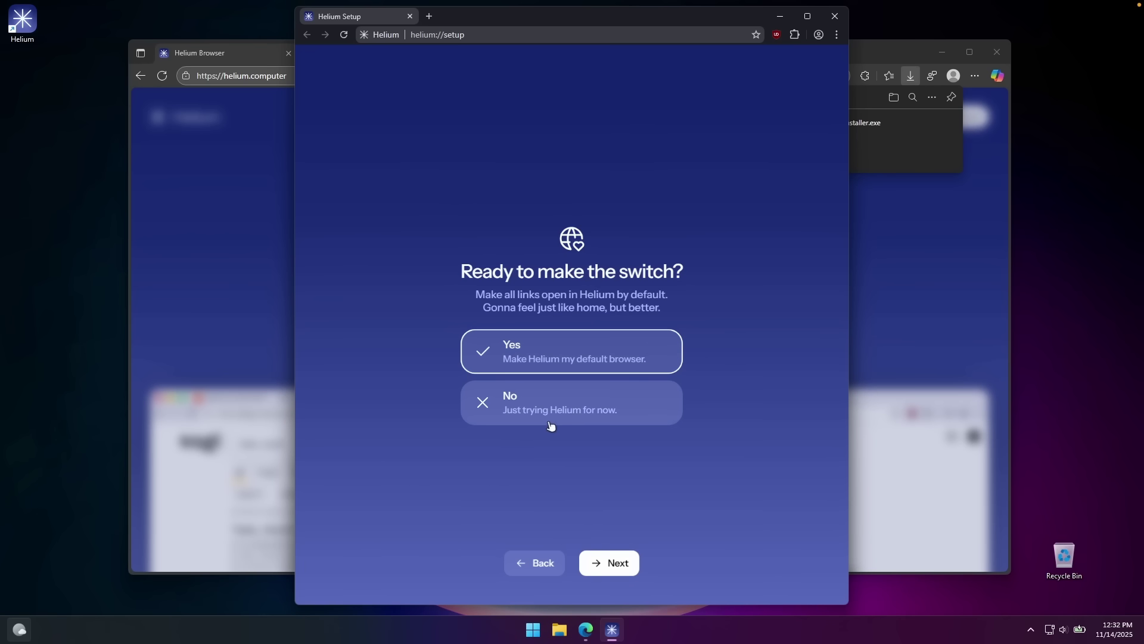
click(605, 411)
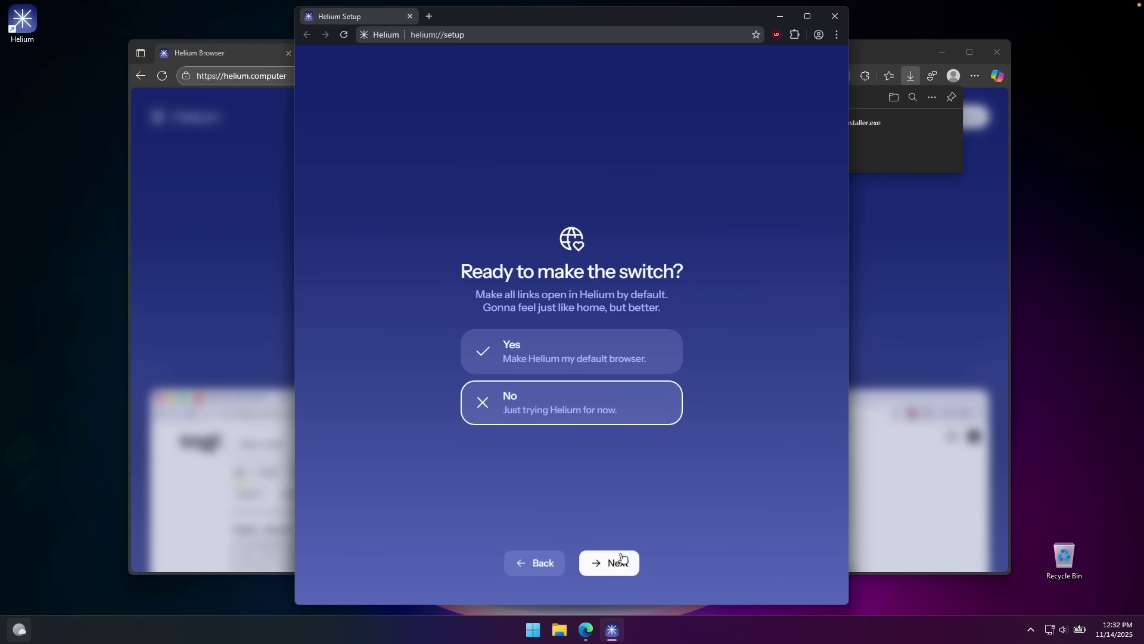
click(613, 560)
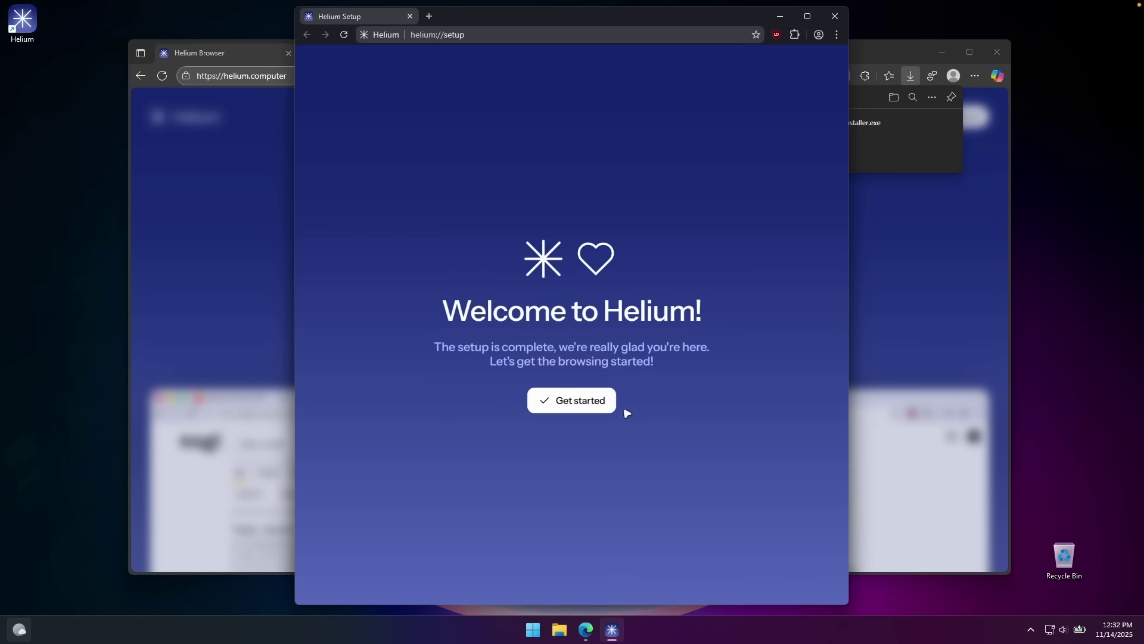
click(583, 403)
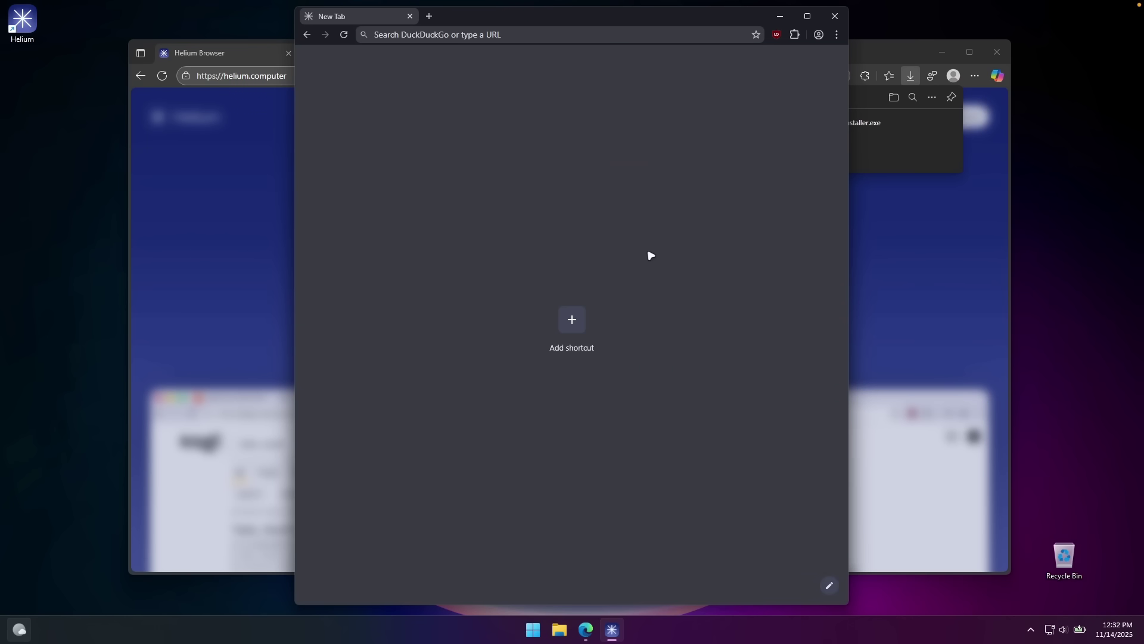
- Restore the Helium window, then enlarge it and move it up and right
drag(700, 18, 736, 135)
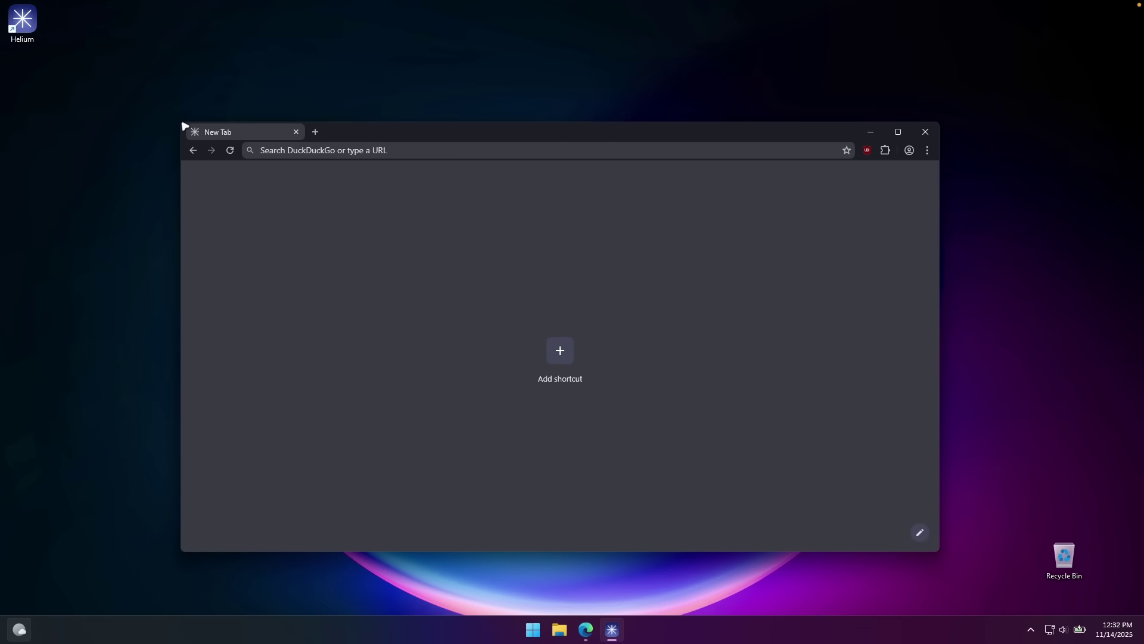
drag(179, 122, 135, 87)
drag(324, 98, 391, 90)
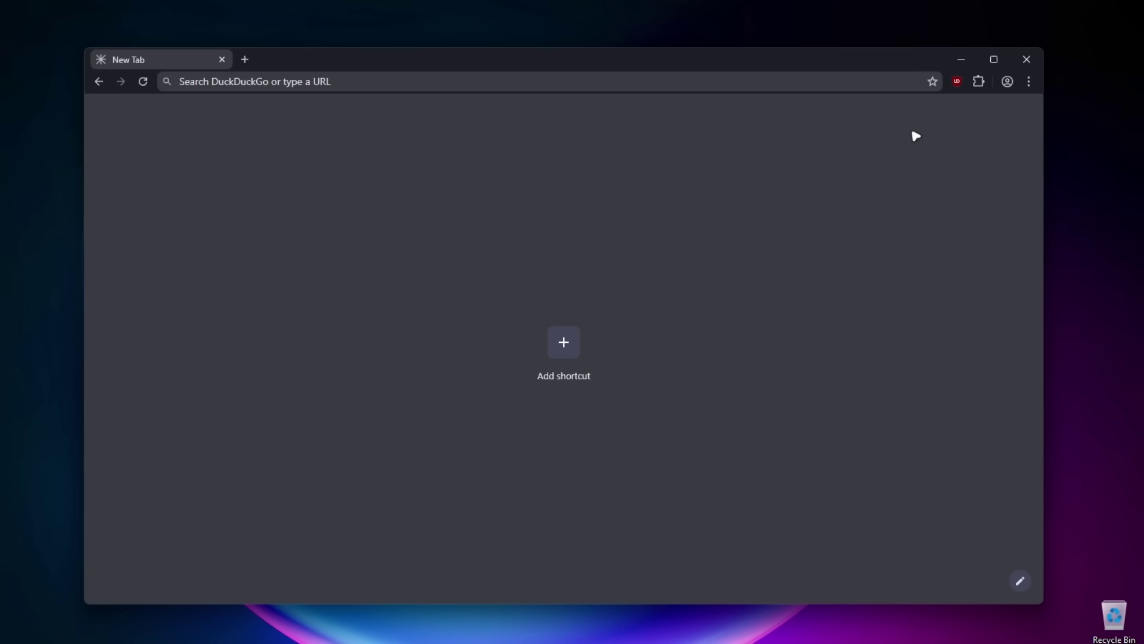
- Check uBlock Origin on the Manage extensions page, then open a fresh new tab
click(956, 82)
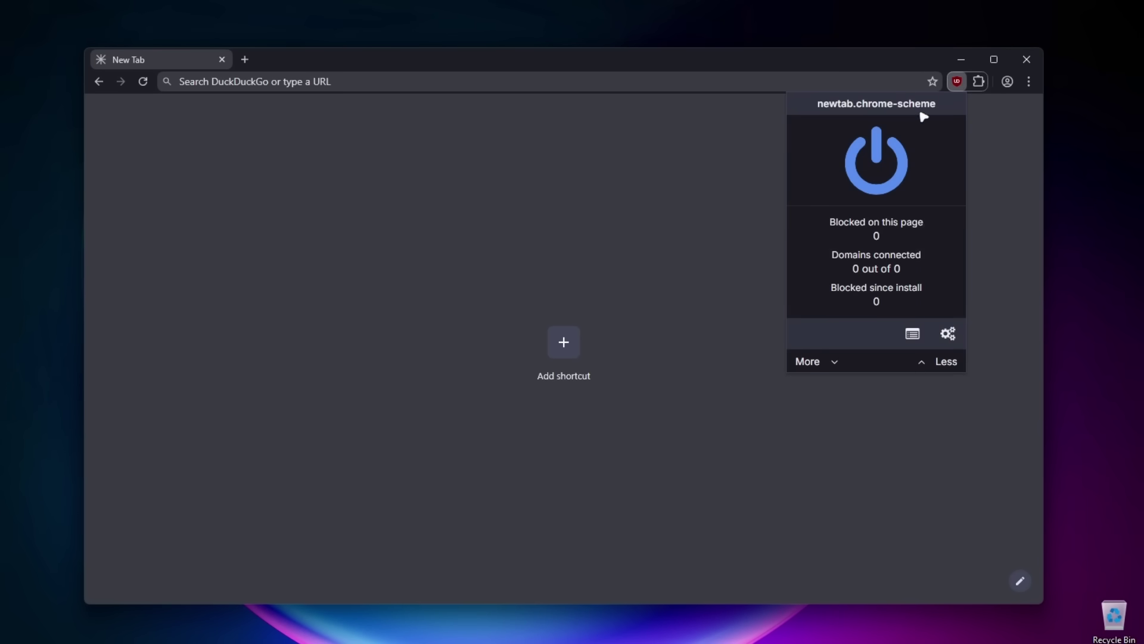
click(980, 84)
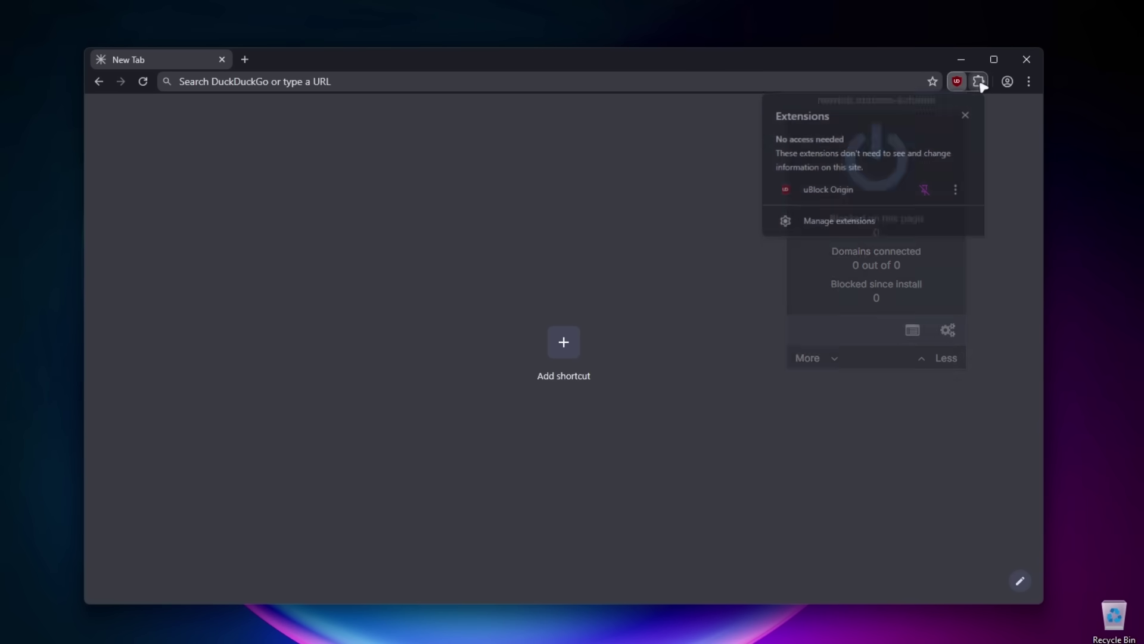
click(891, 222)
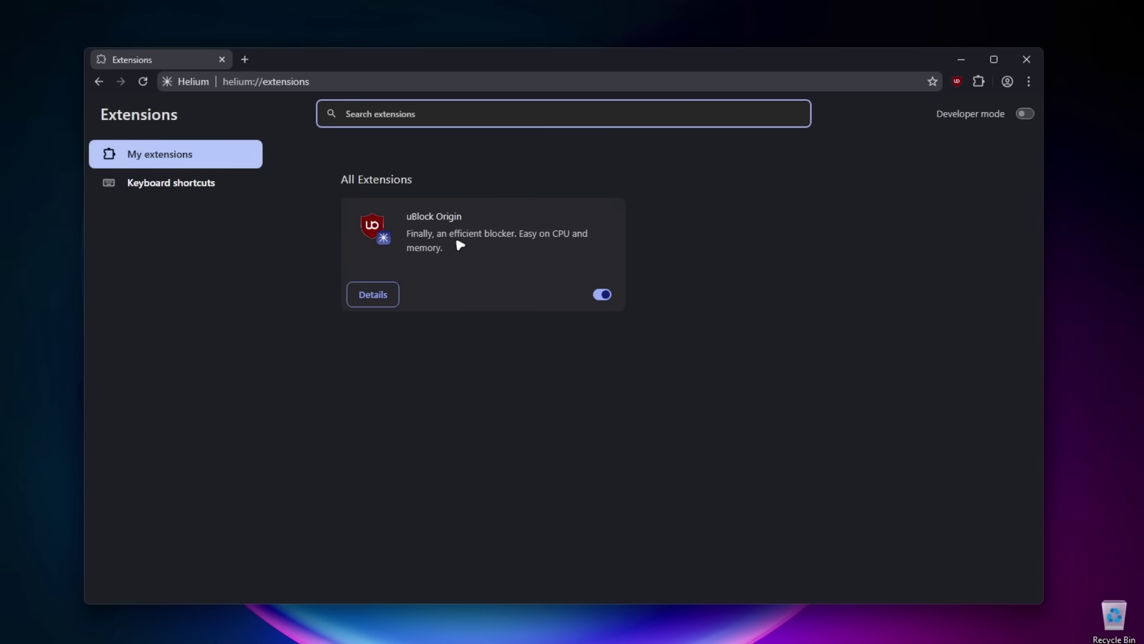
click(245, 59)
- Search DuckDuckGo for 'google web store' and open the Chrome Web Store result
click(221, 61)
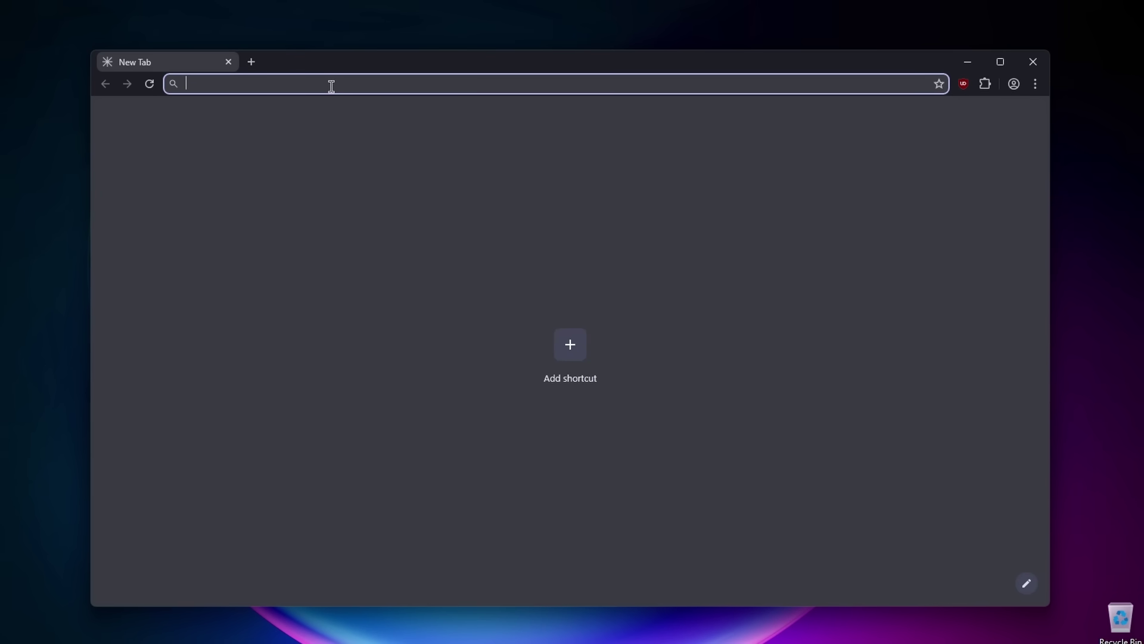
click(331, 84)
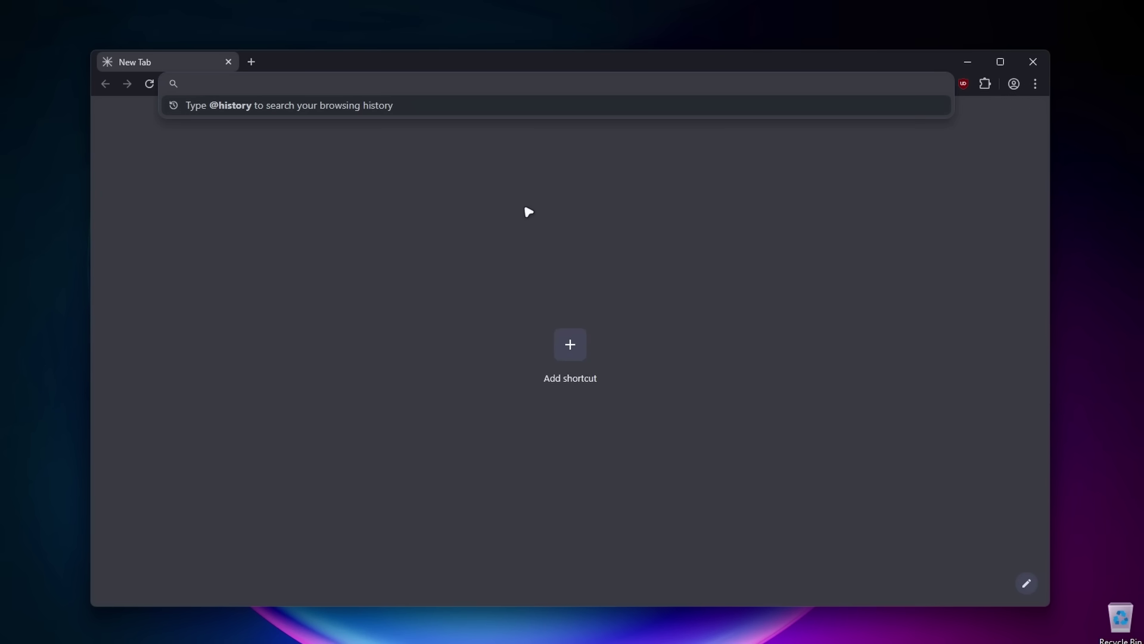
text(go)
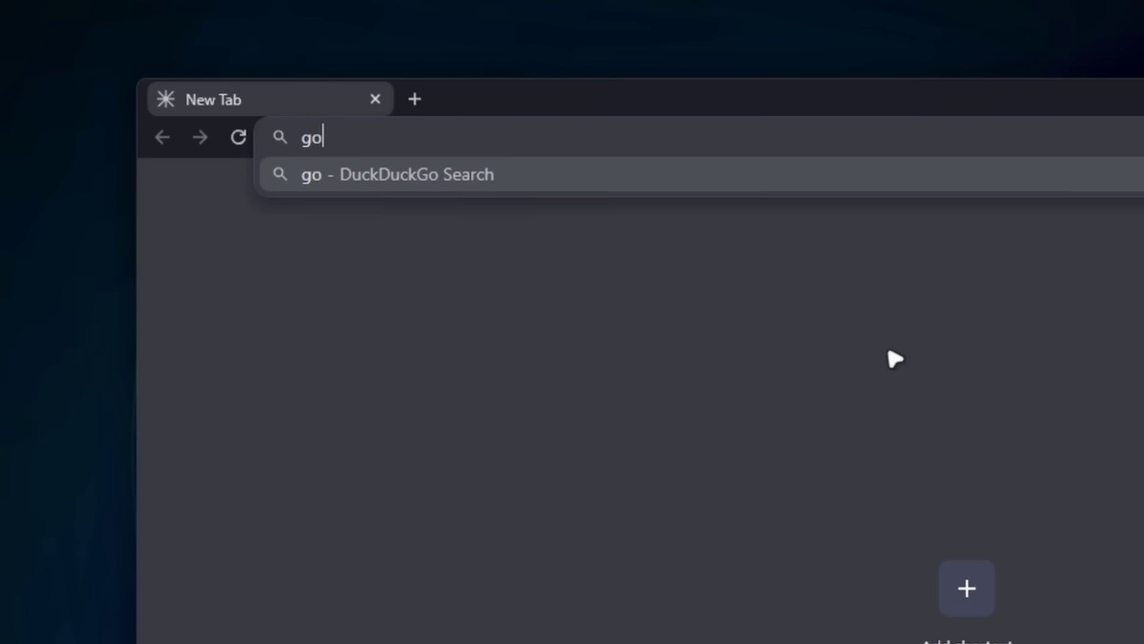
text(ogle web store)
key(Return)
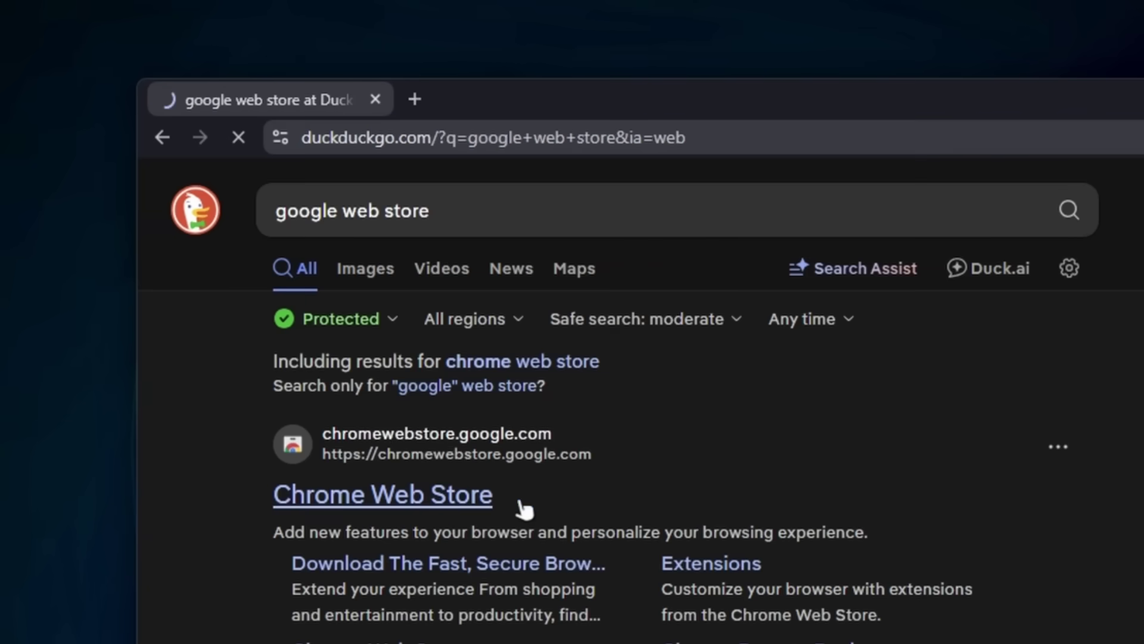
click(488, 498)
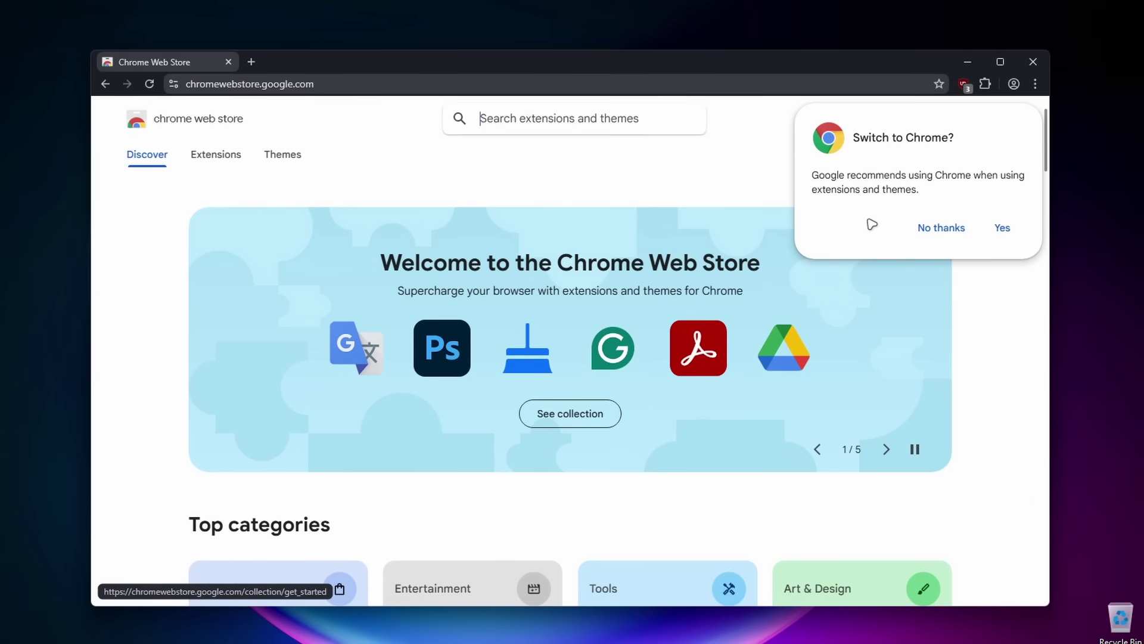
- Decline the switch-to-Chrome prompt, search the store for 'new tab re' and open New Tab Redirect
click(927, 229)
scroll(439, 286, down, 10)
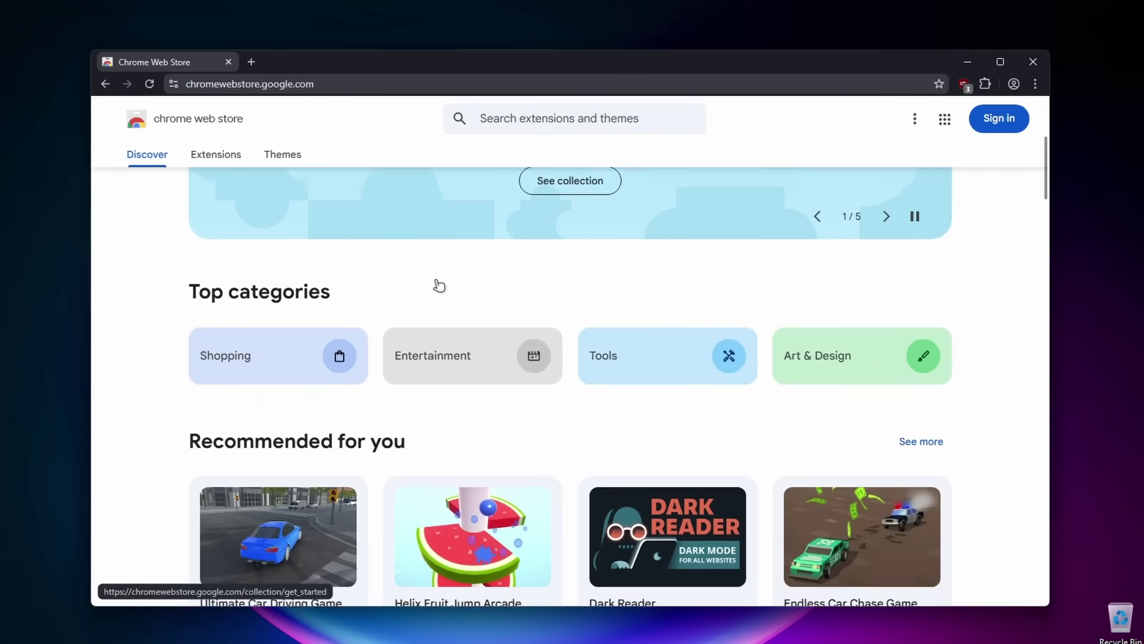
scroll(440, 289, down, 12)
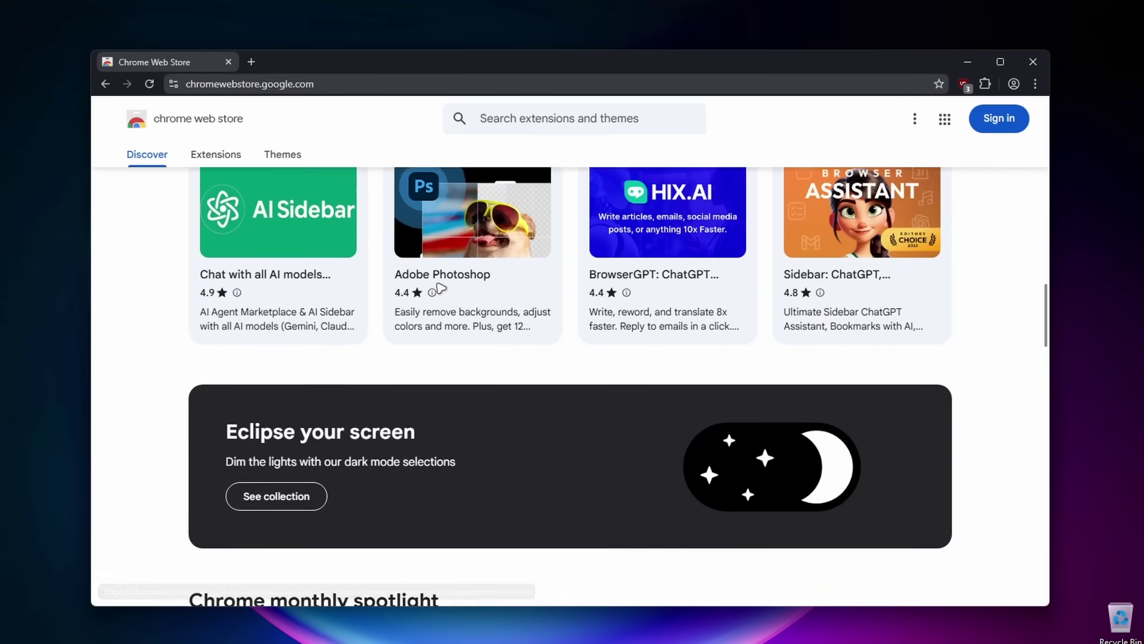
scroll(440, 286, down, 11)
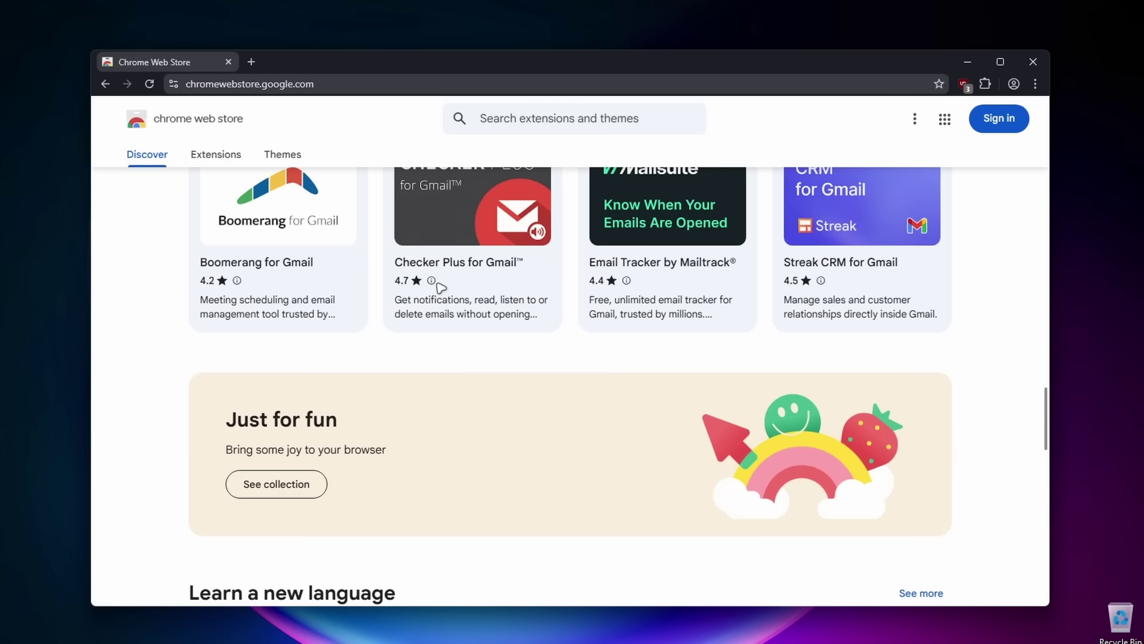
scroll(502, 189, up, 5)
click(548, 116)
text(new)
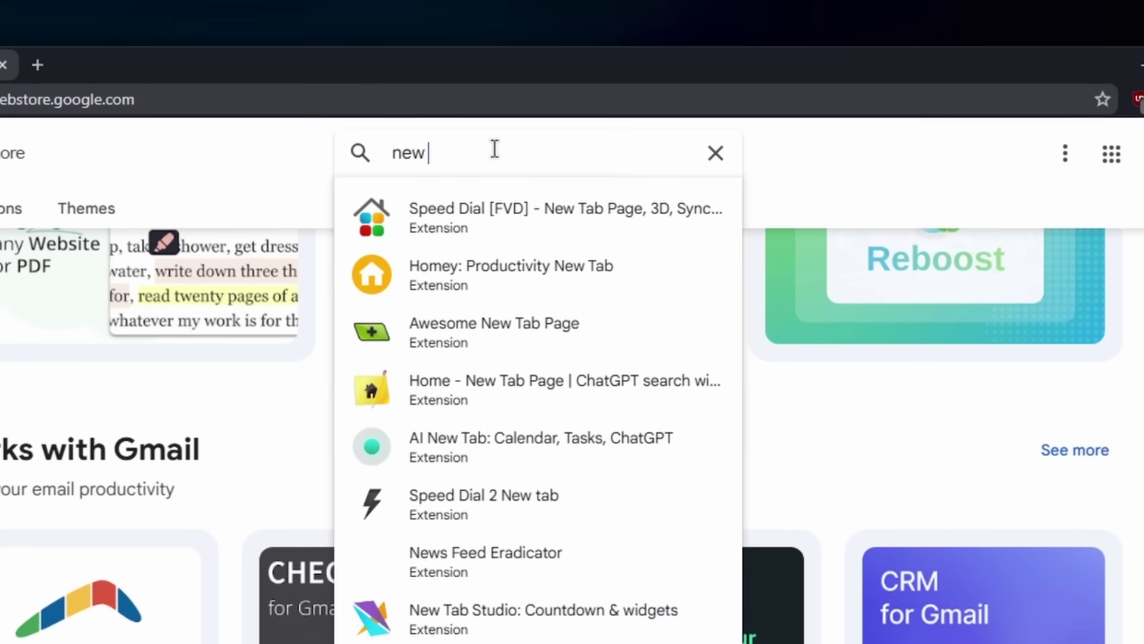
text( tab re)
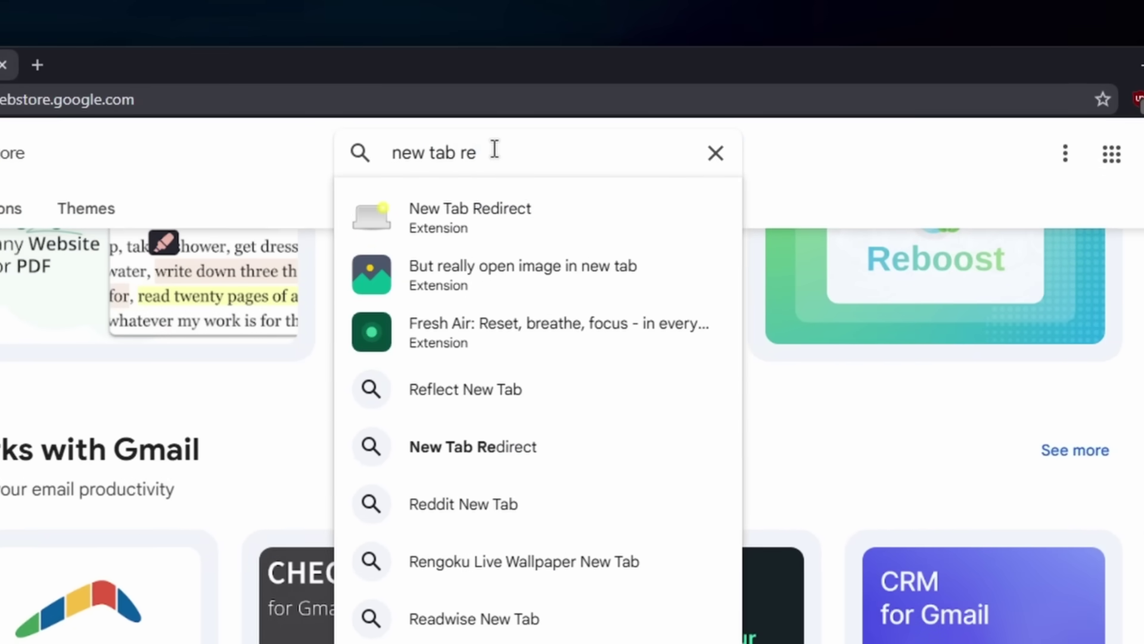
key(Return)
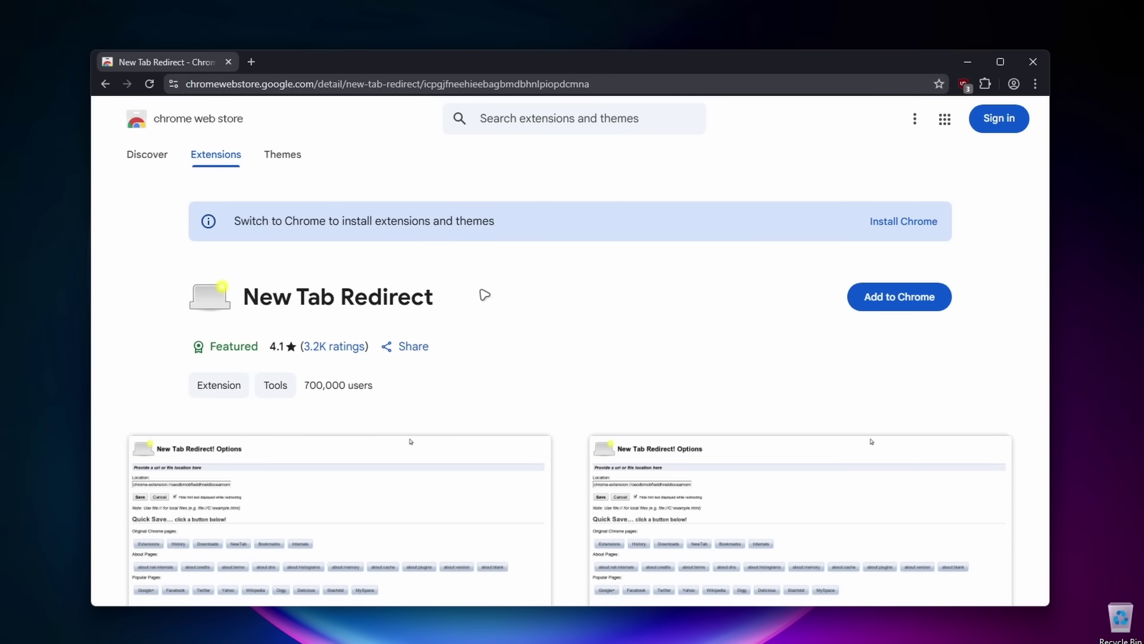
- Add New Tab Redirect to Helium, dismiss the notification, and return to its Welcome tab
click(884, 302)
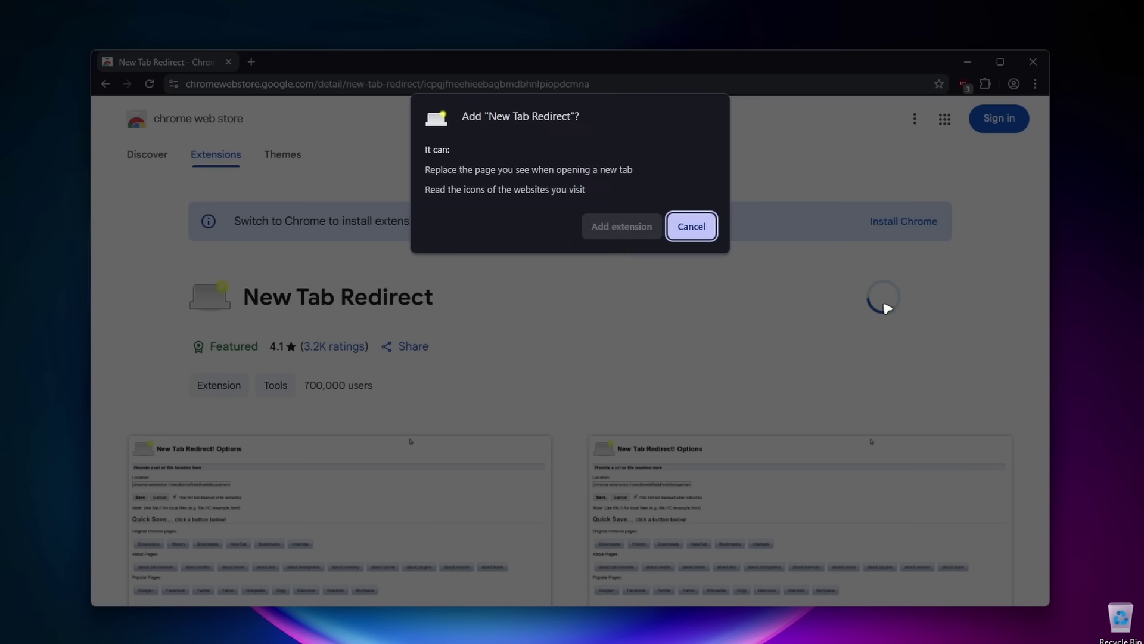
click(614, 230)
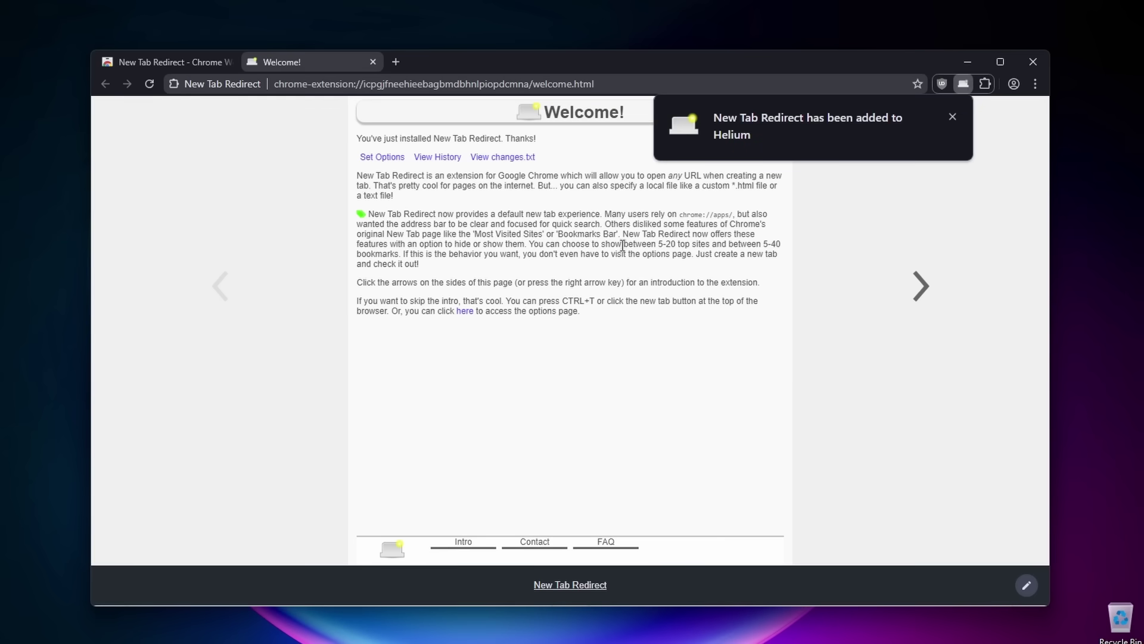
click(954, 117)
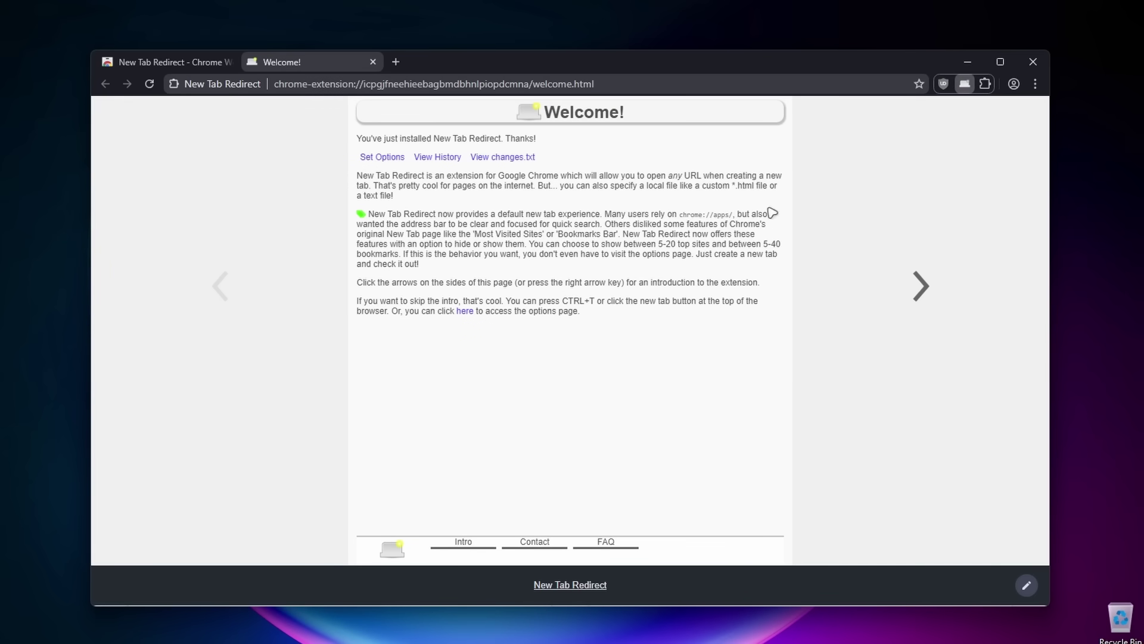
click(179, 62)
click(229, 119)
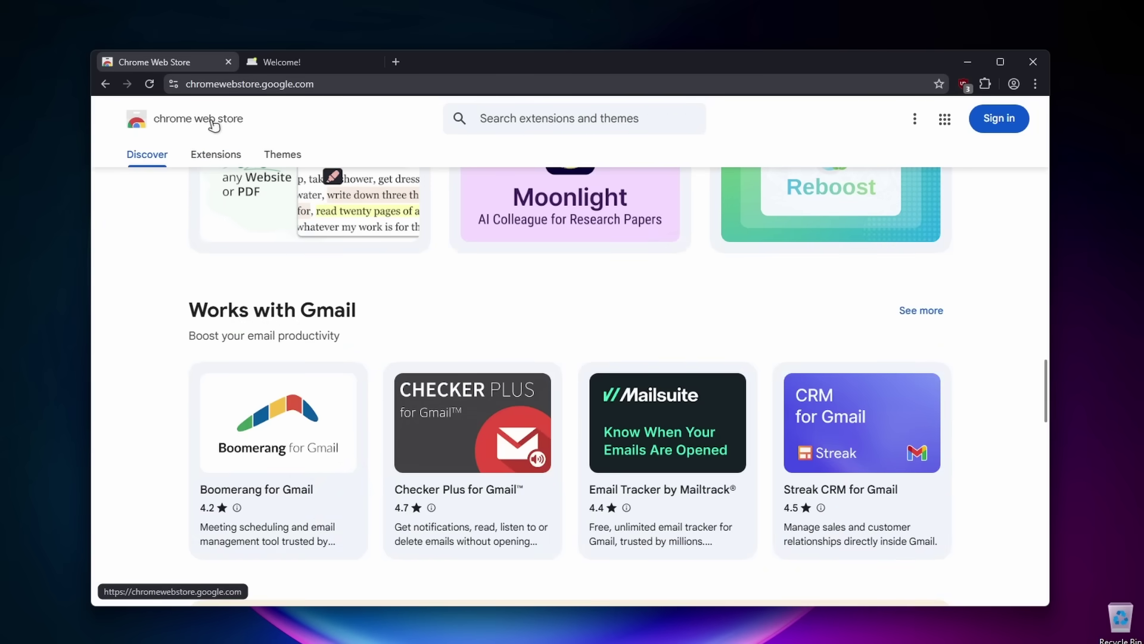
click(329, 62)
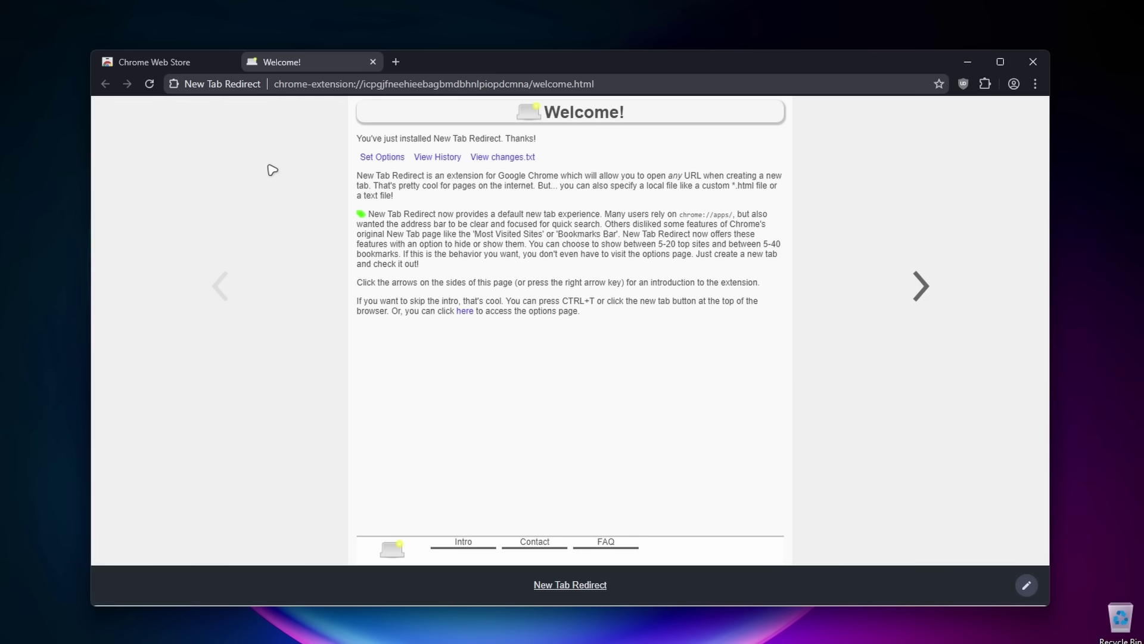
- Open New Tab Redirect's options and find the DuckDuckGo start page via a 'duckduck go website' search
click(385, 156)
click(228, 156)
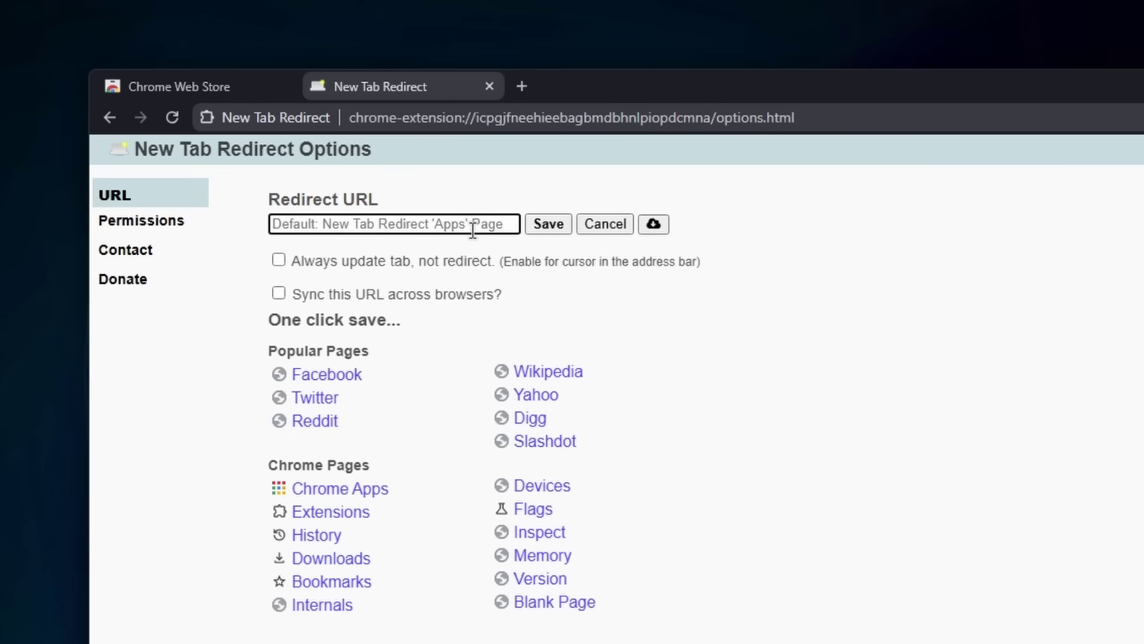
click(522, 86)
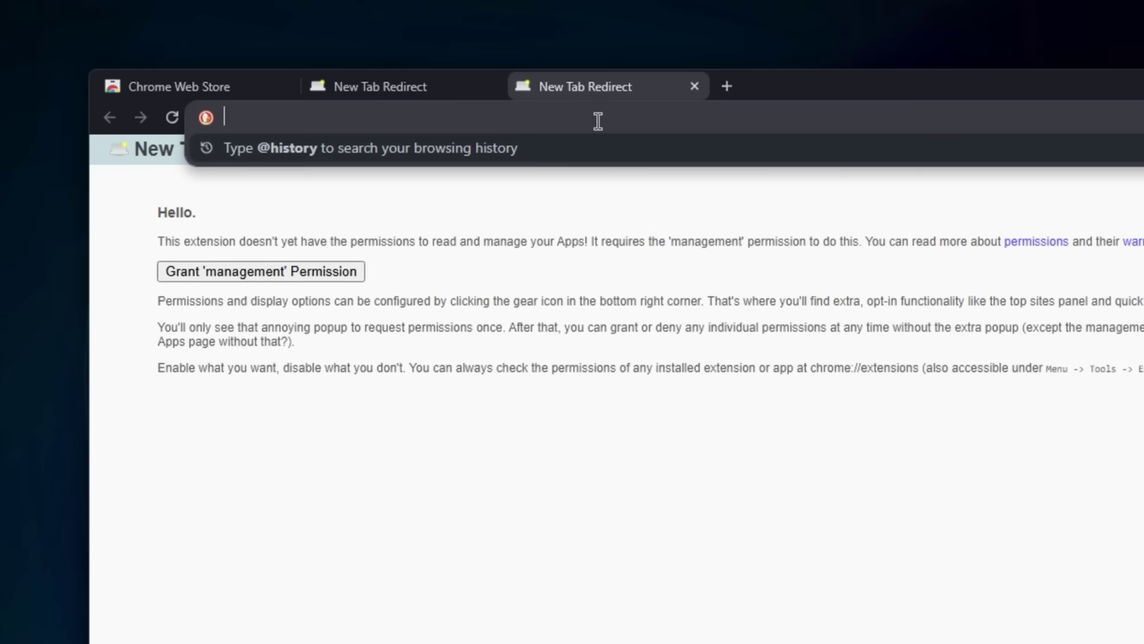
text(duckdu)
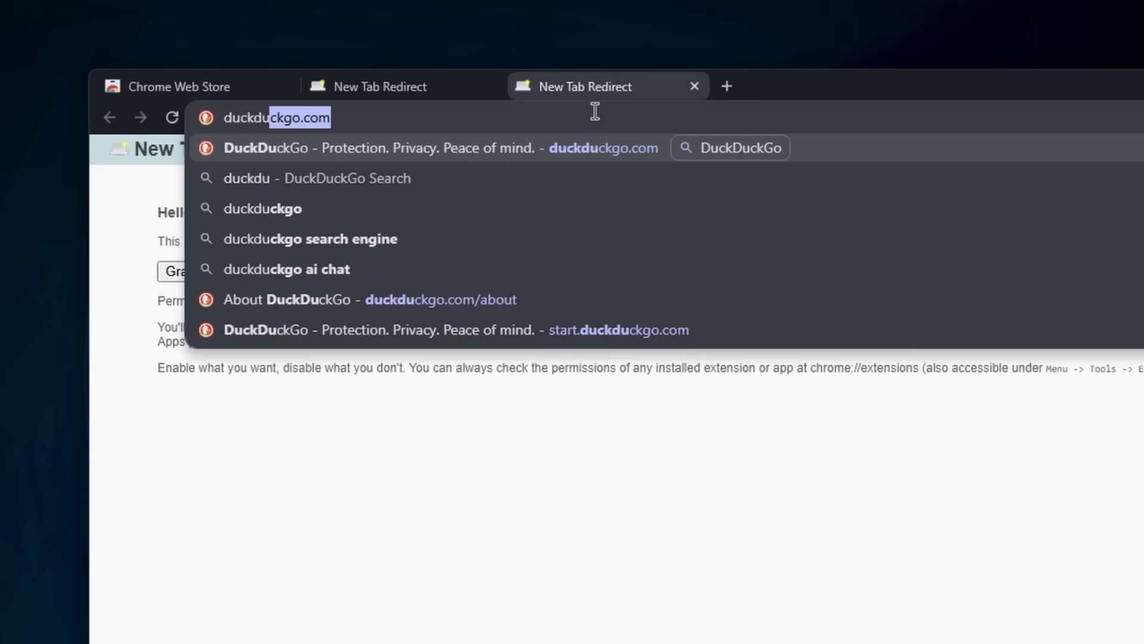
text(ck go we)
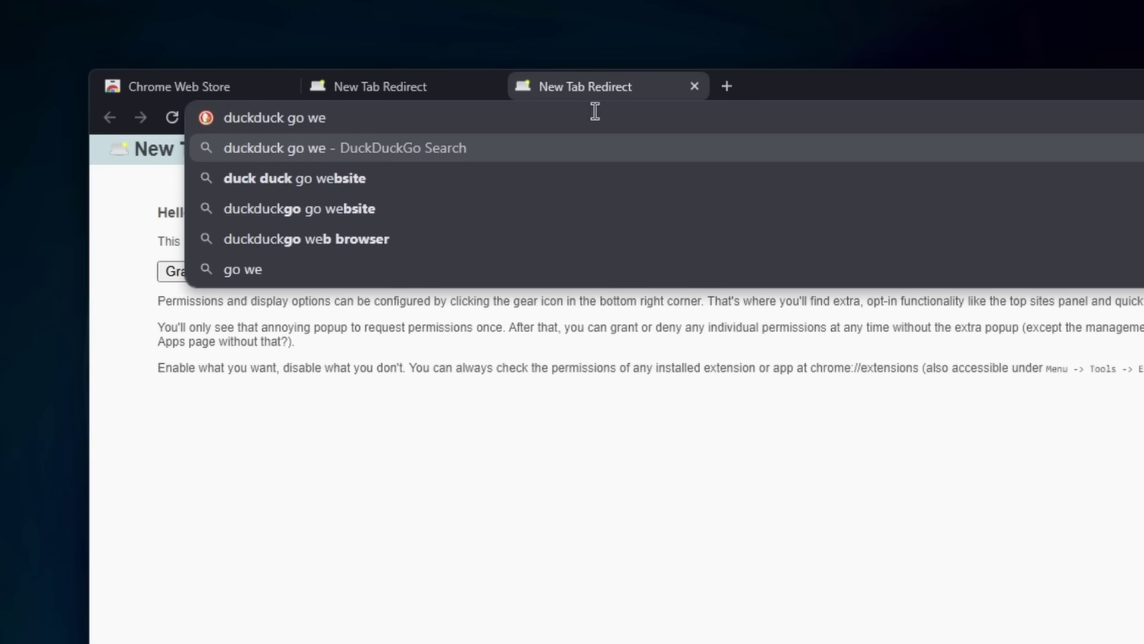
text(bsite)
key(Return)
click(285, 436)
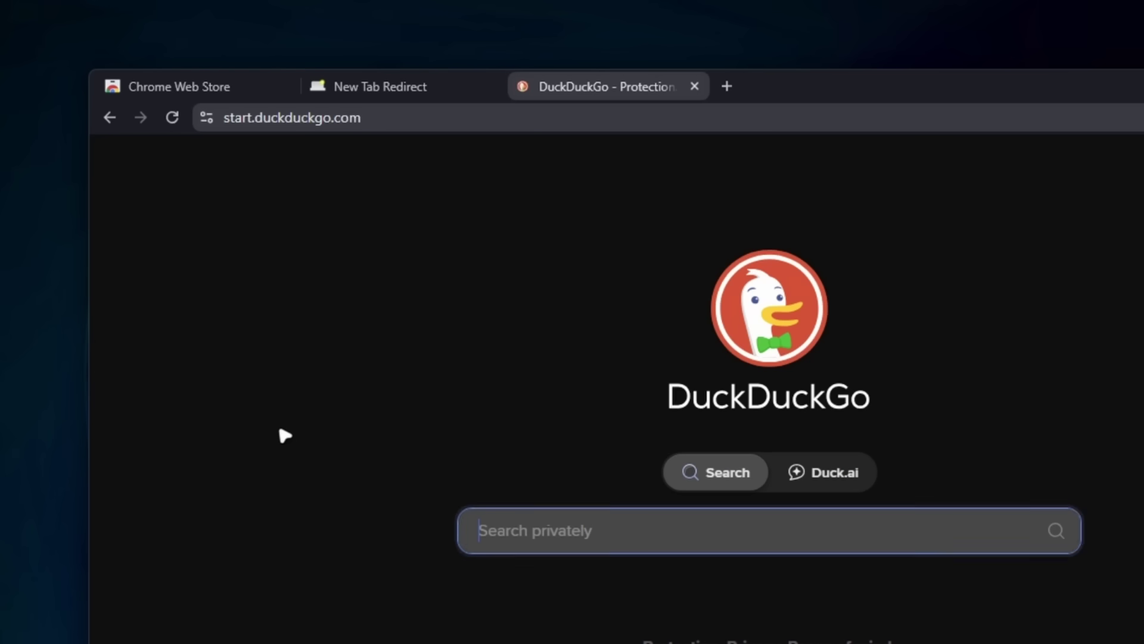
- Paste the copied DuckDuckGo start page address into Redirect URL and save
click(391, 122)
key(ctrl+c)
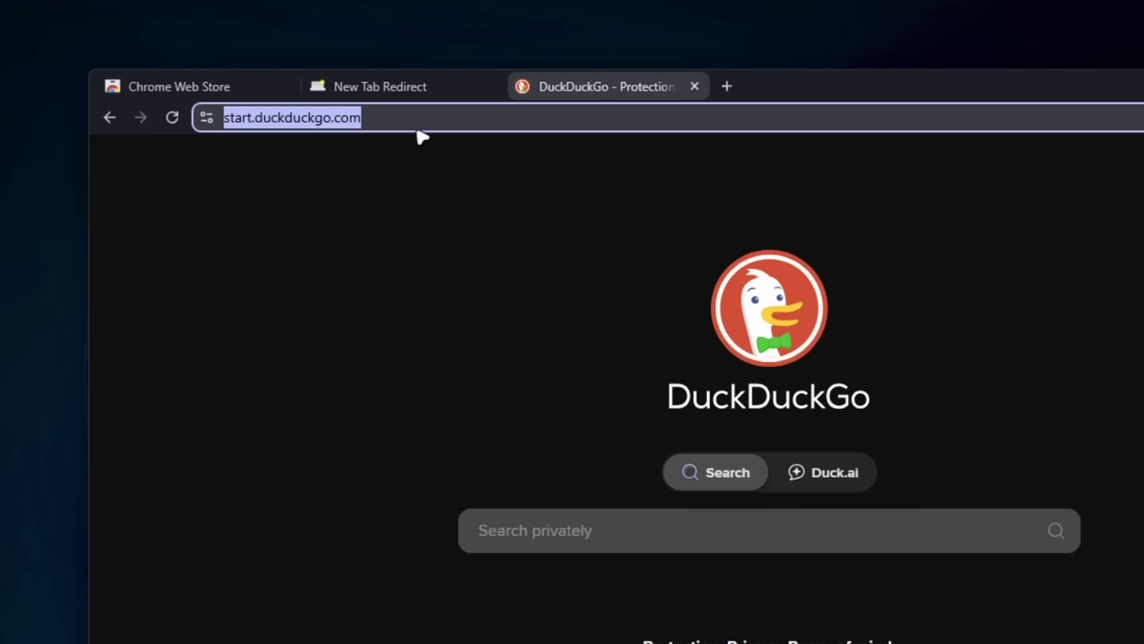
click(405, 89)
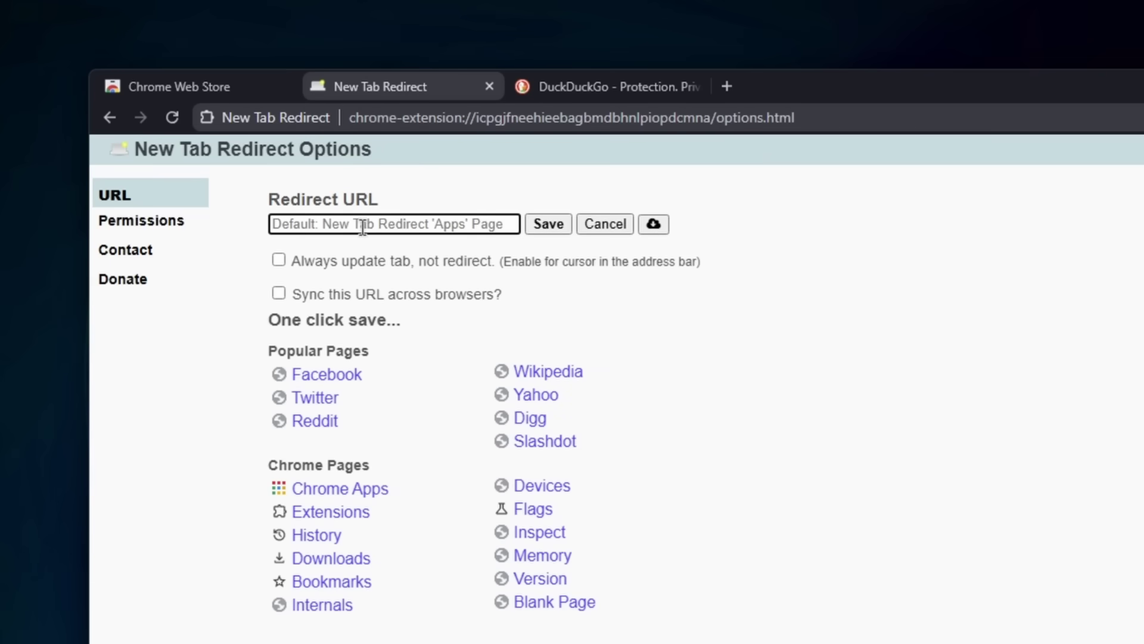
click(363, 226)
key(ctrl+v)
click(548, 224)
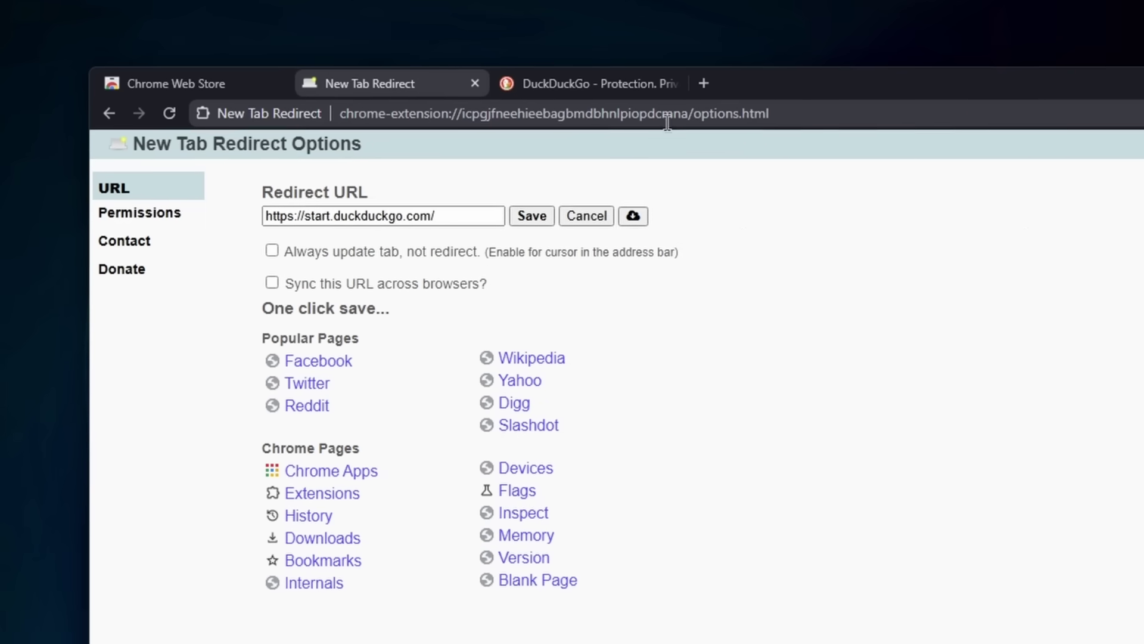
click(703, 84)
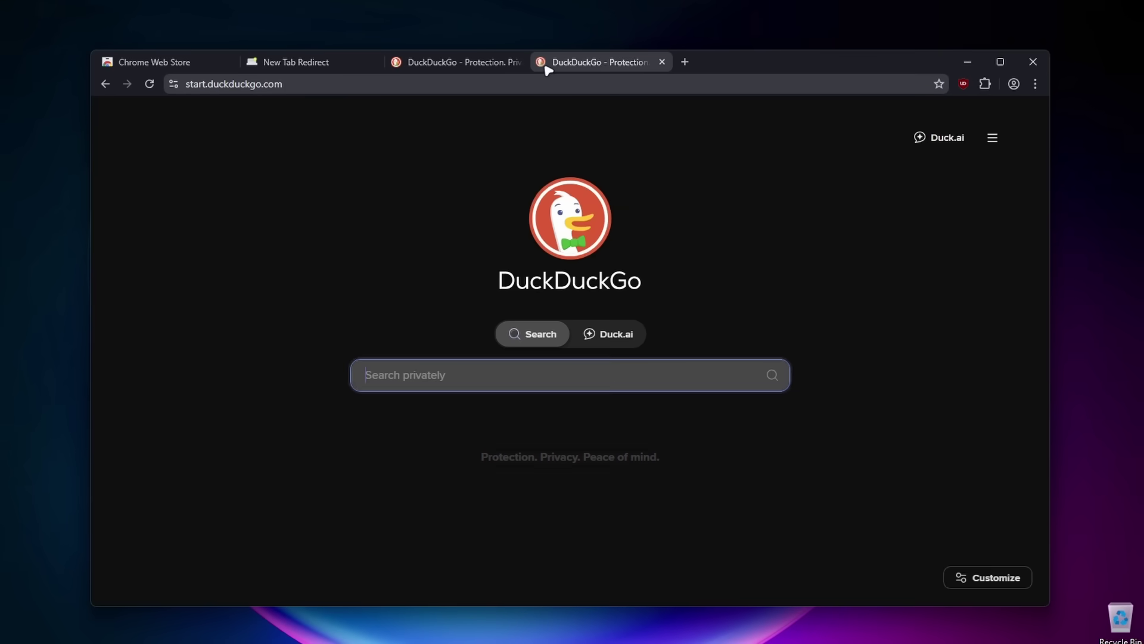
drag(501, 271, 680, 276)
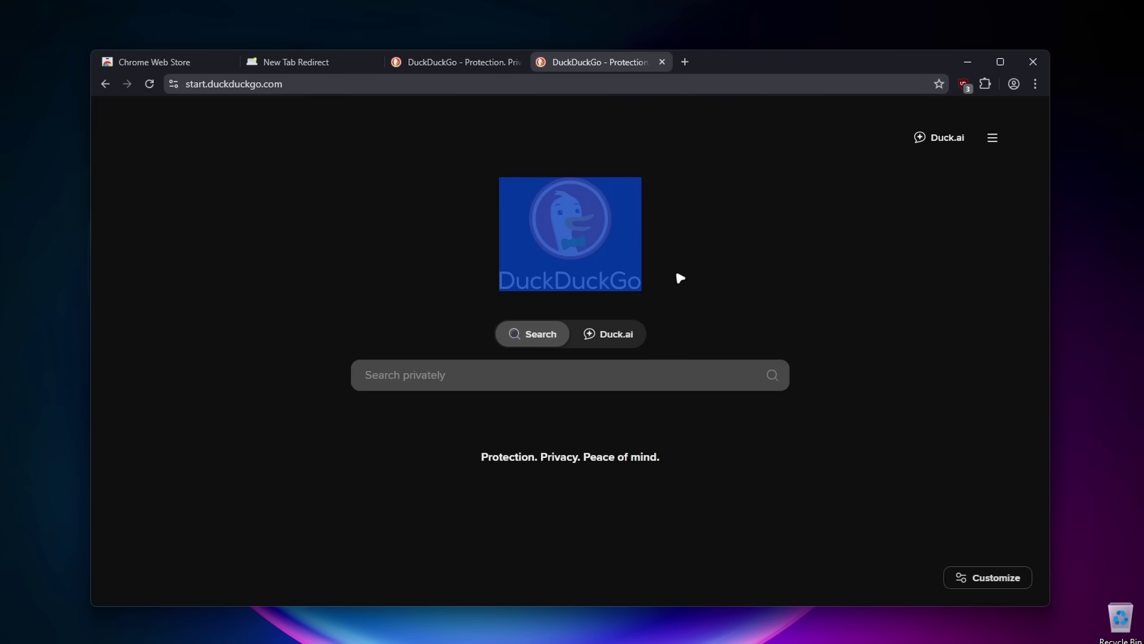
click(658, 295)
click(499, 61)
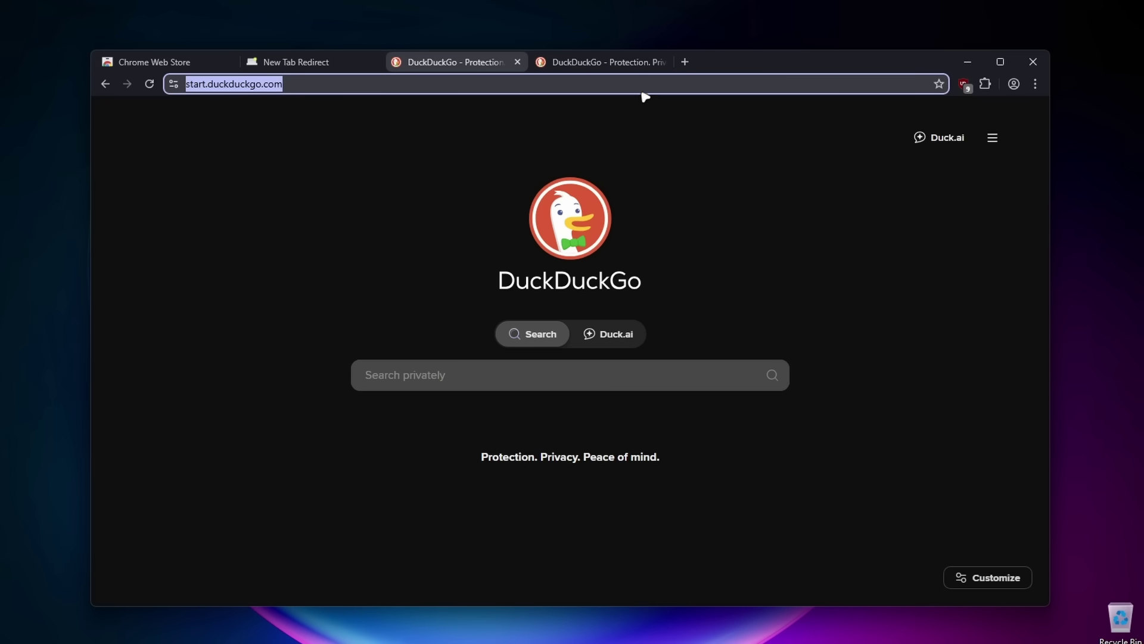
click(670, 86)
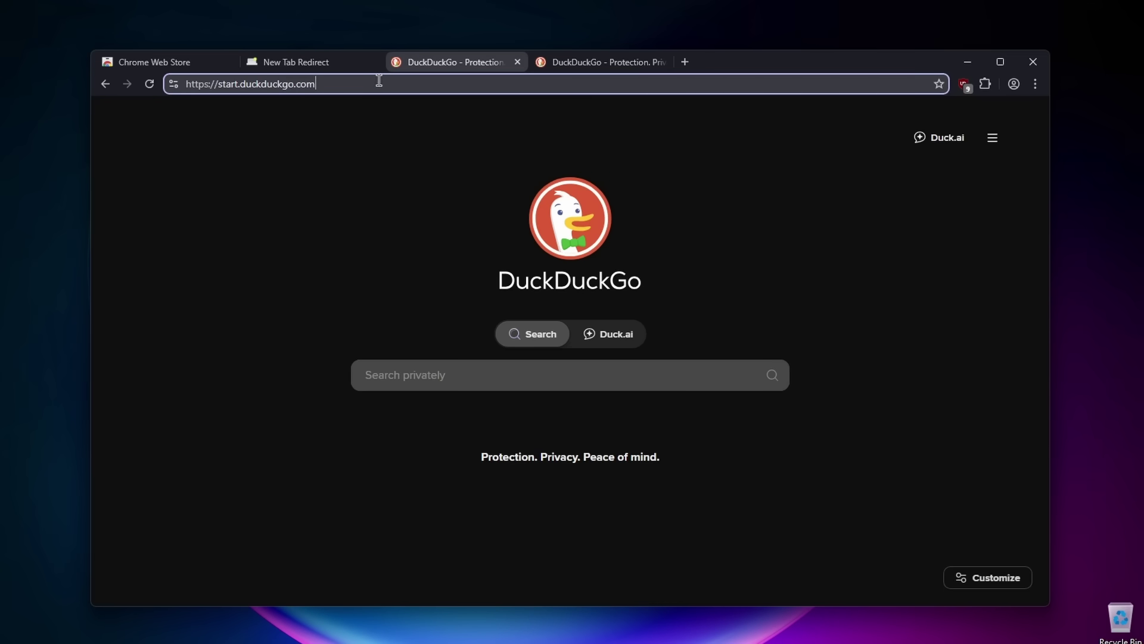
- In Customize Helium, set the appearance to Dark with a yellow custom theme colour
click(373, 62)
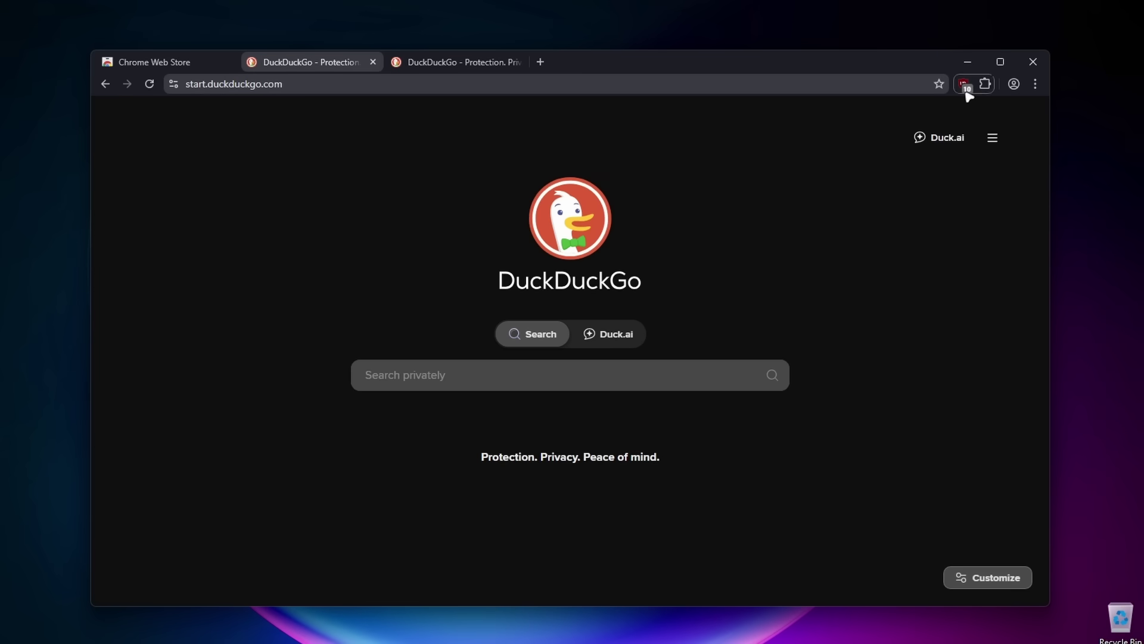
click(1035, 84)
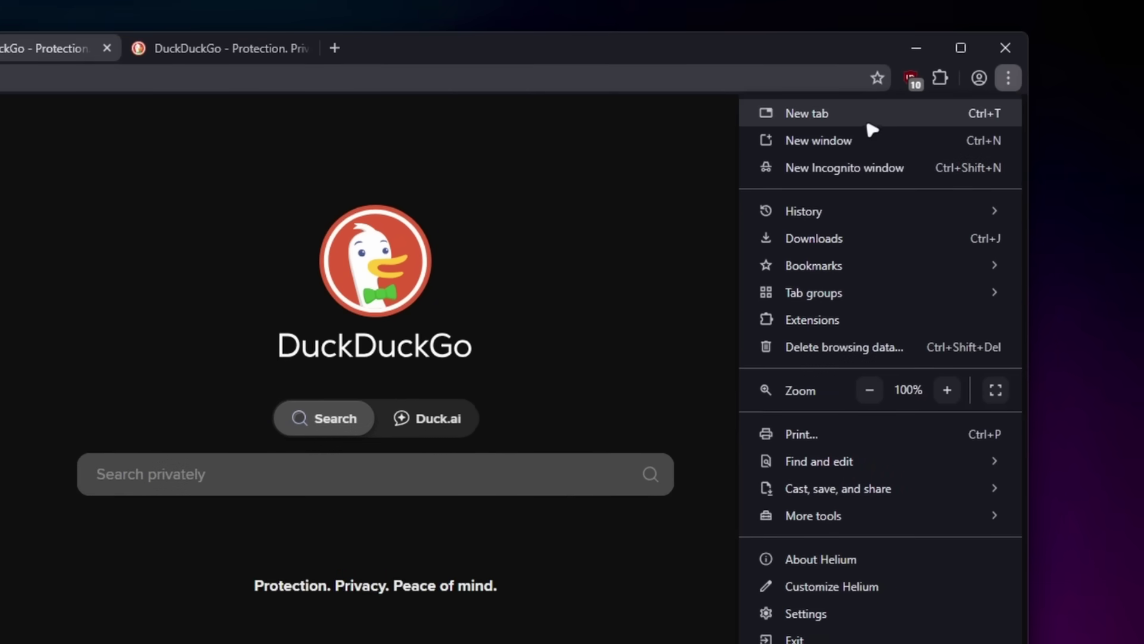
click(862, 587)
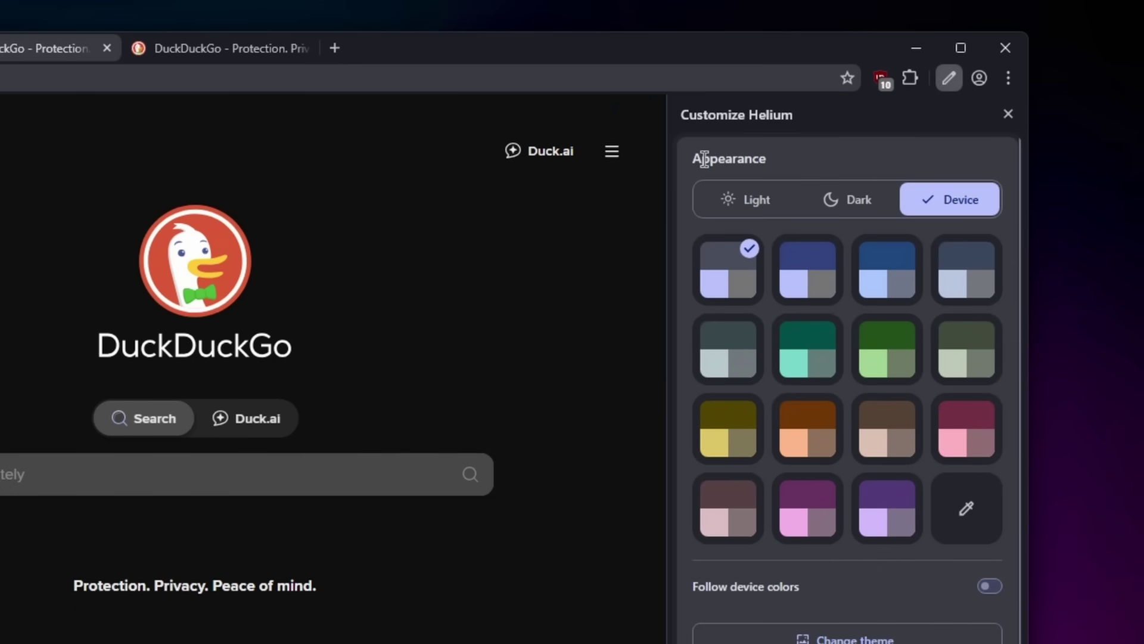
click(760, 200)
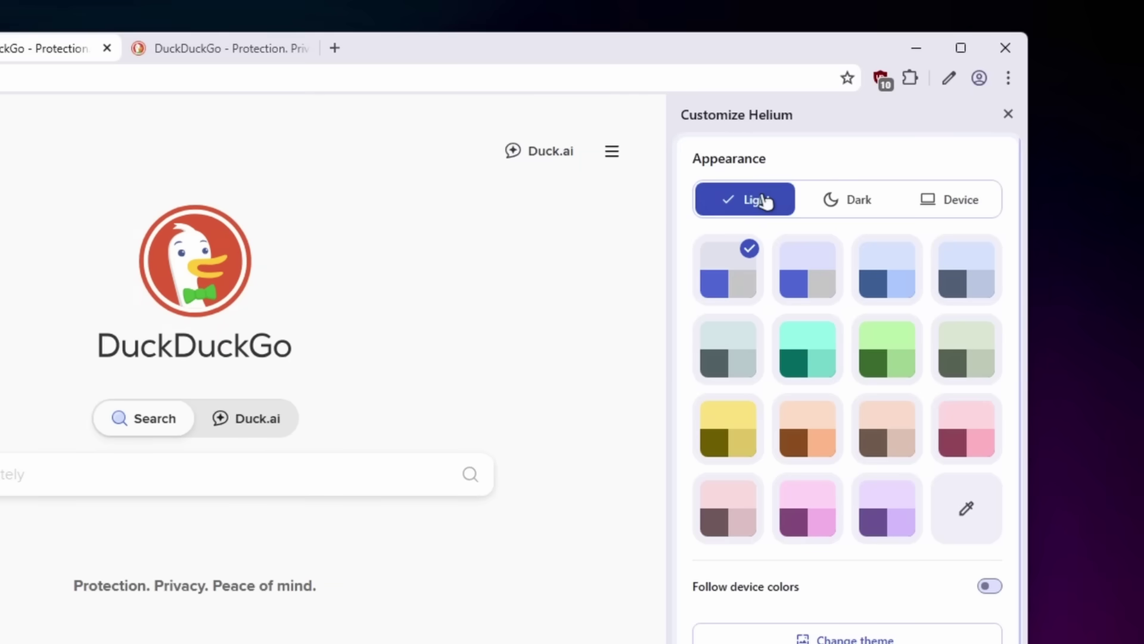
click(830, 201)
click(947, 199)
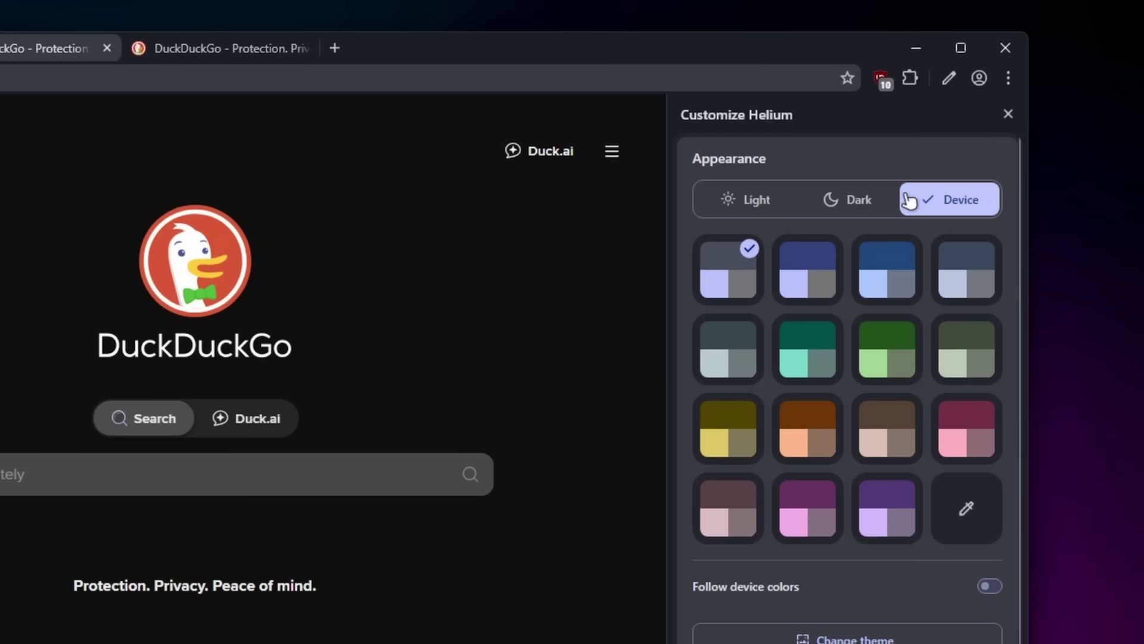
click(868, 199)
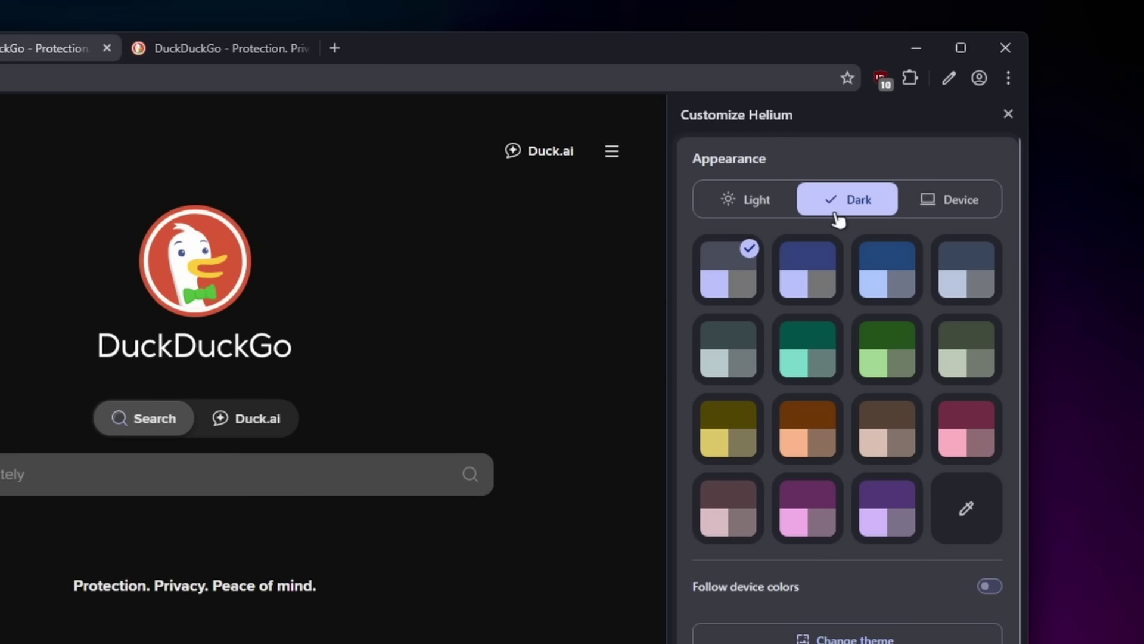
click(968, 510)
mouse_move(754, 626)
mouse_down()
mouse_move(744, 625)
mouse_move(797, 626)
mouse_move(772, 627)
mouse_up()
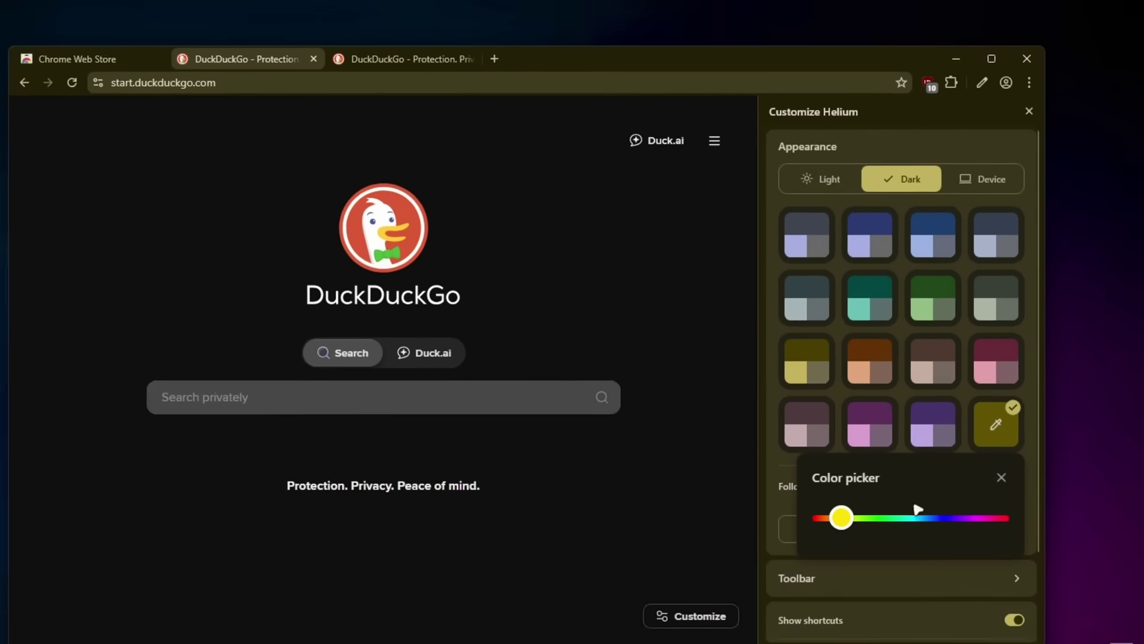
- Hide new-tab shortcuts and add Home and Open in split view buttons to the toolbar
scroll(876, 474, down, 3)
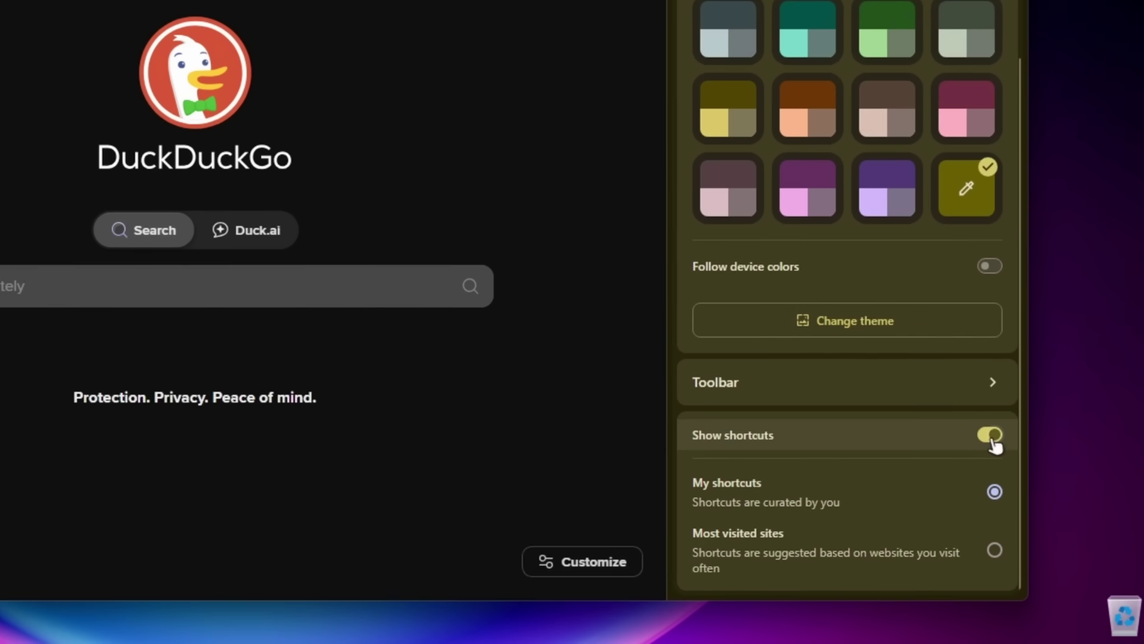
click(990, 435)
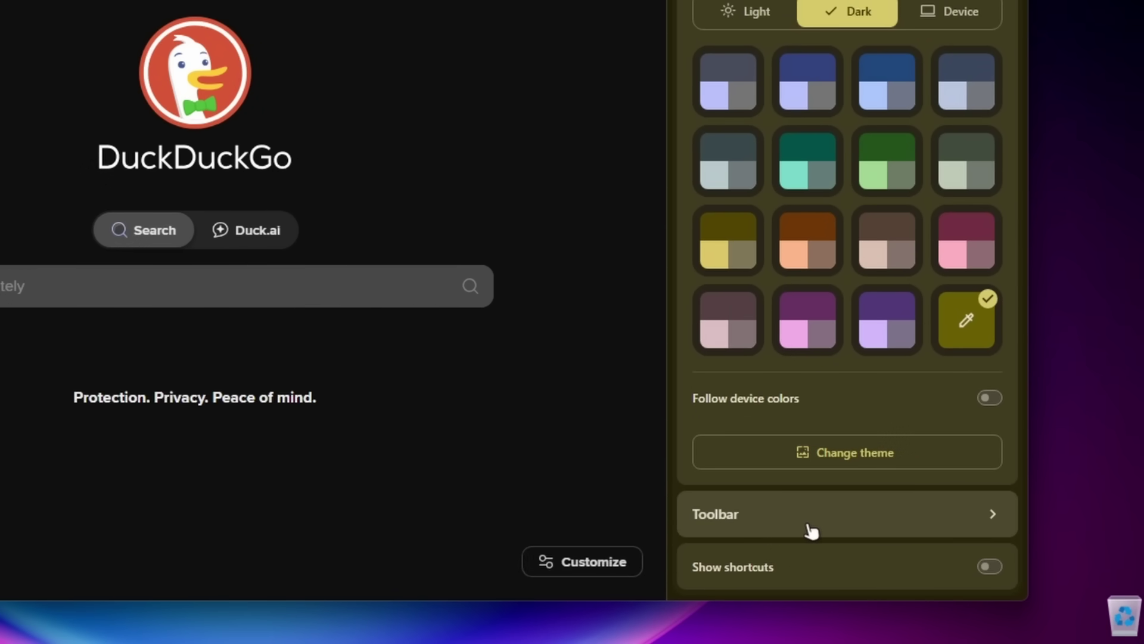
click(769, 515)
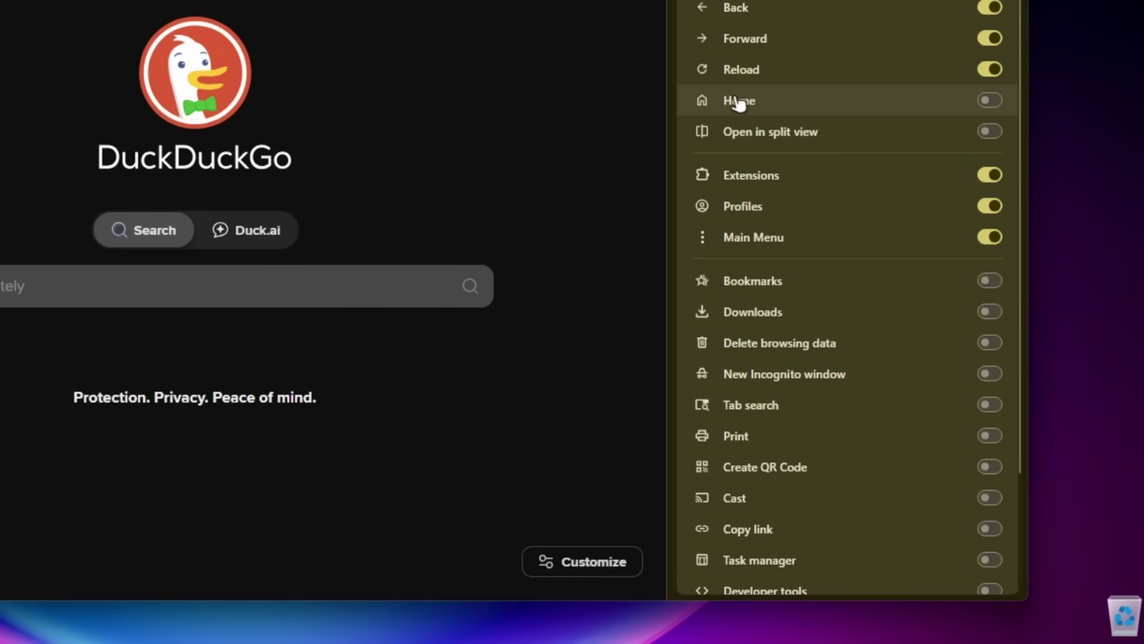
click(990, 100)
click(992, 134)
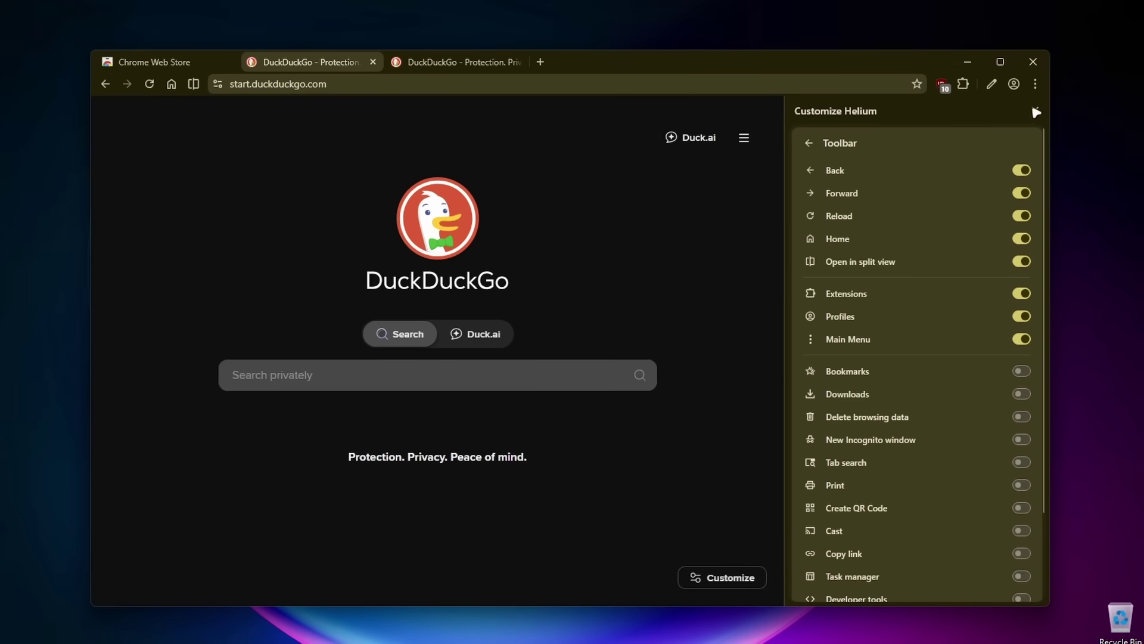
- Close the Customize Helium panel and split the Chrome Web Store beside a wider DuckDuckGo pane
click(1036, 112)
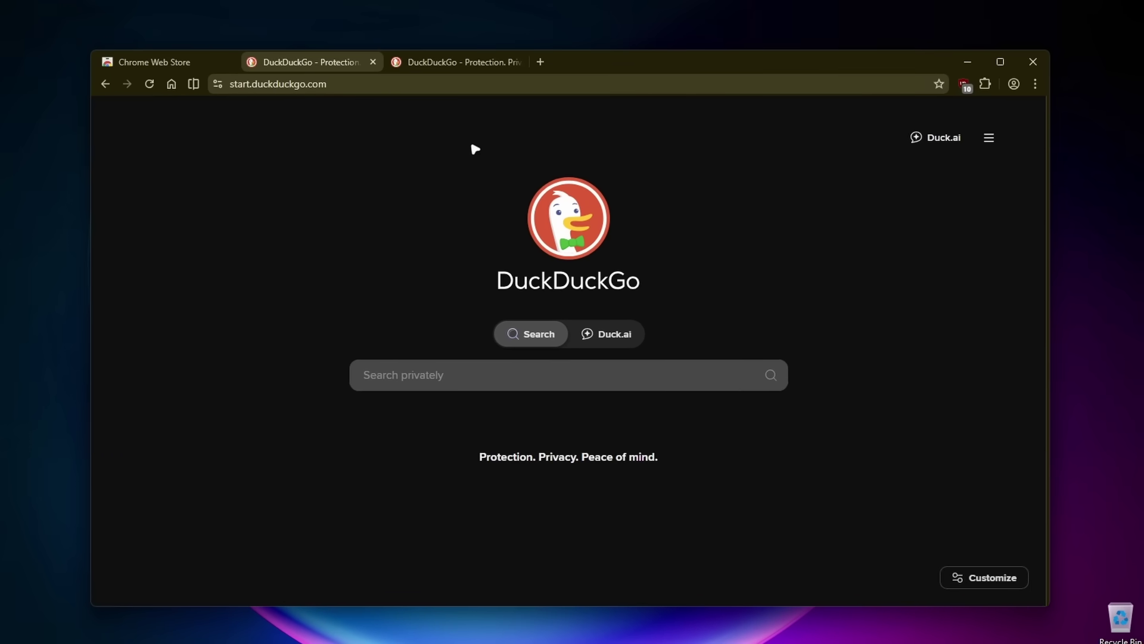
click(171, 84)
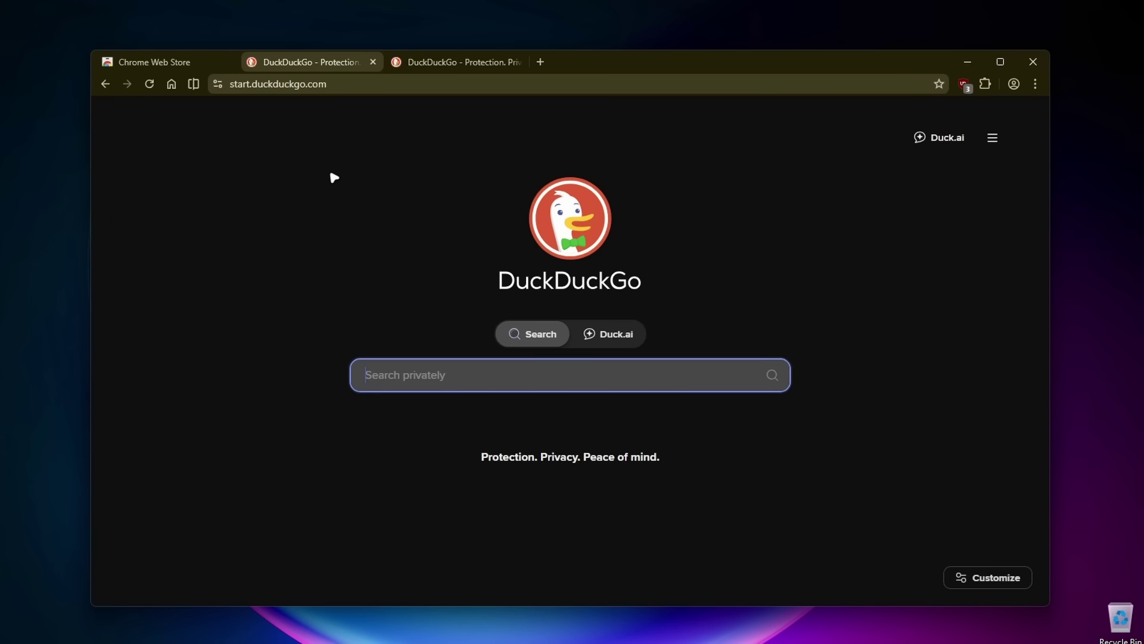
click(193, 84)
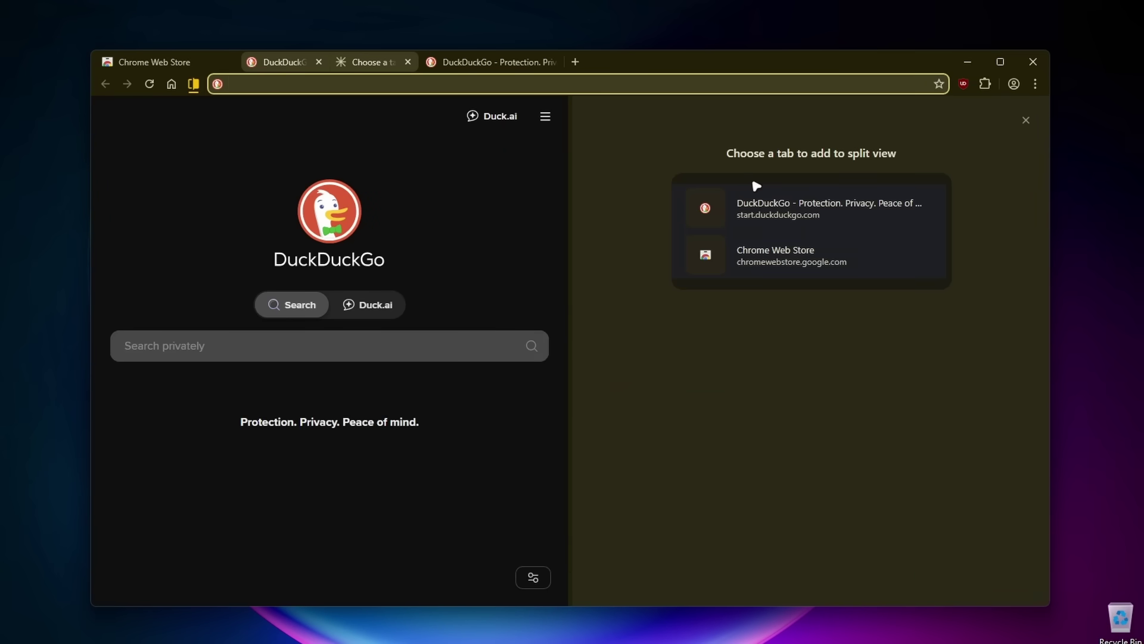
click(862, 257)
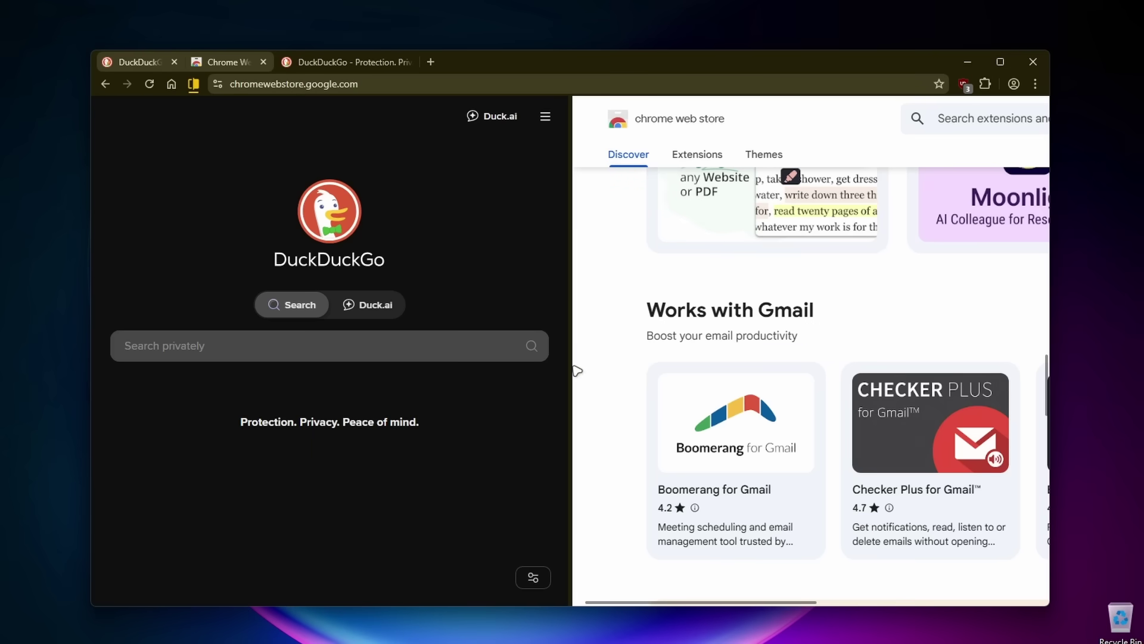
drag(575, 370, 476, 320)
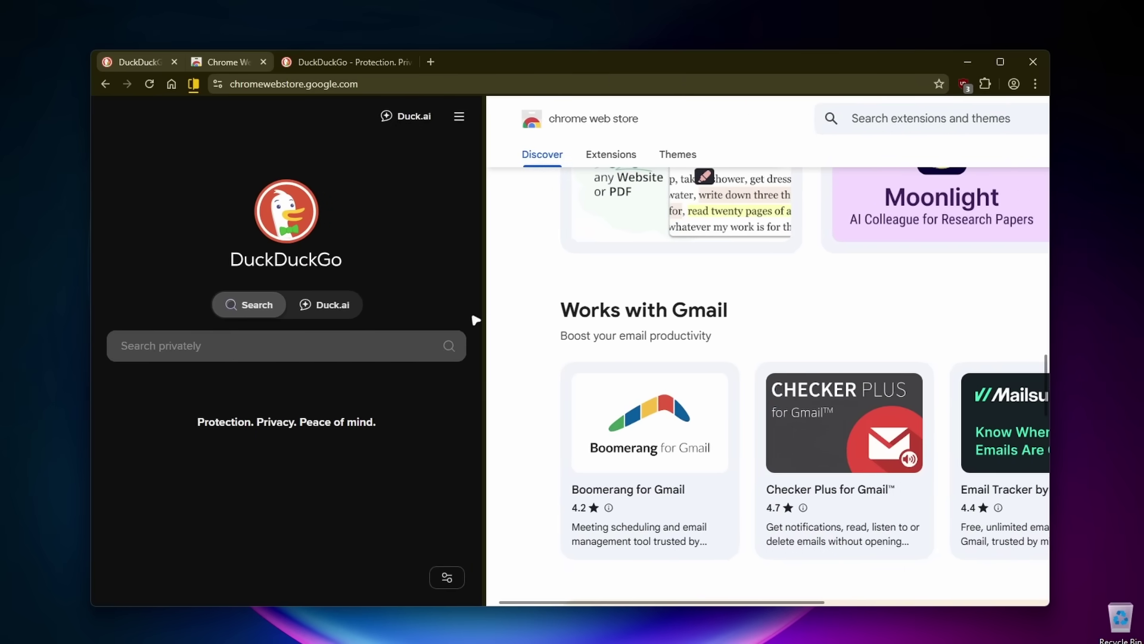
- Return the right pane to the DuckDuckGo home page, check the extensions list, then open a new tab
click(171, 83)
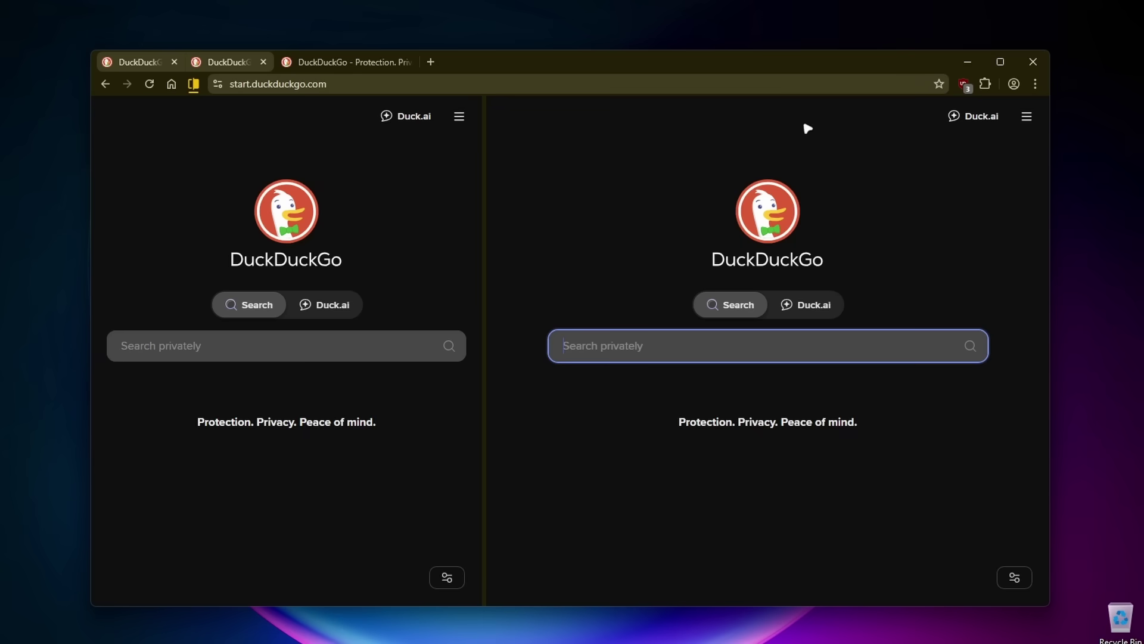
click(977, 85)
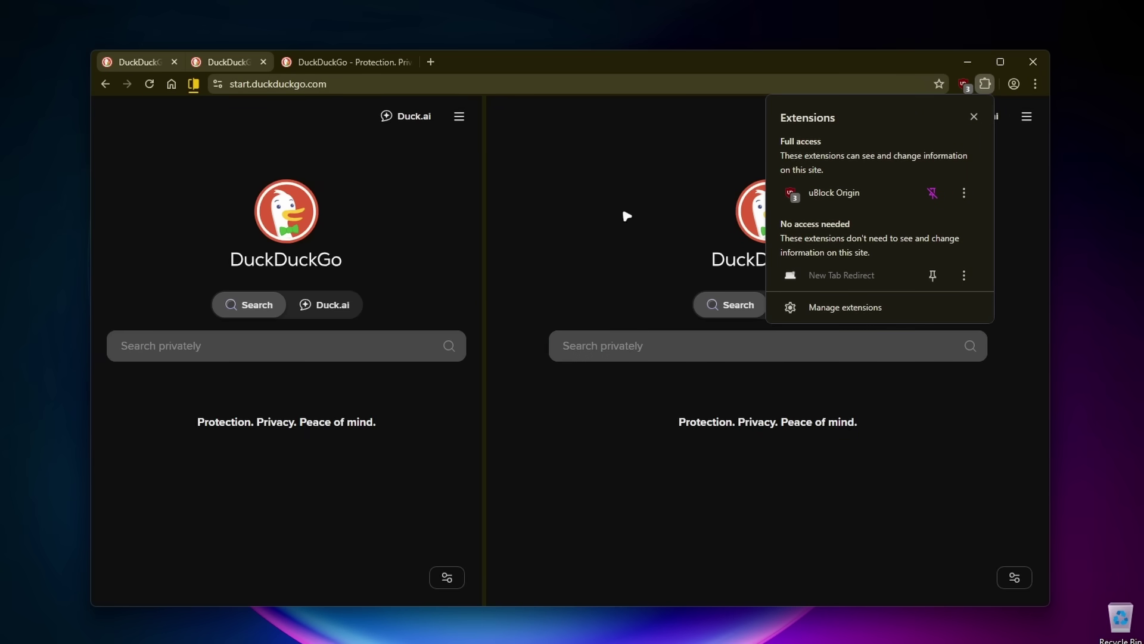
click(430, 62)
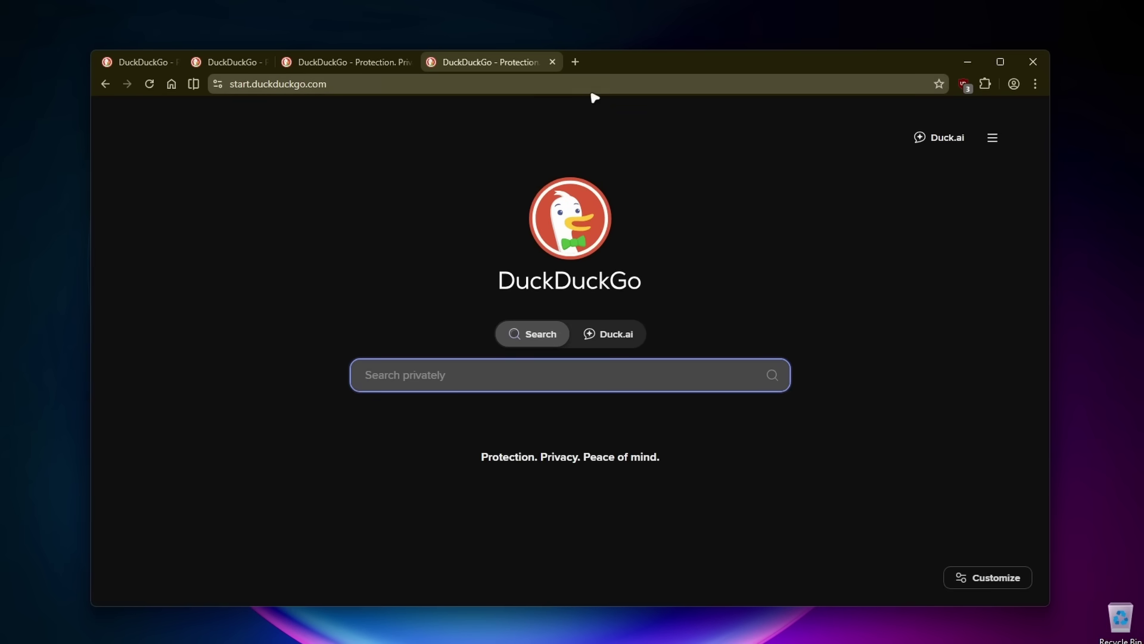
- In a new tab, open the Chrome Web Store and search its extensions for 'p'
click(577, 61)
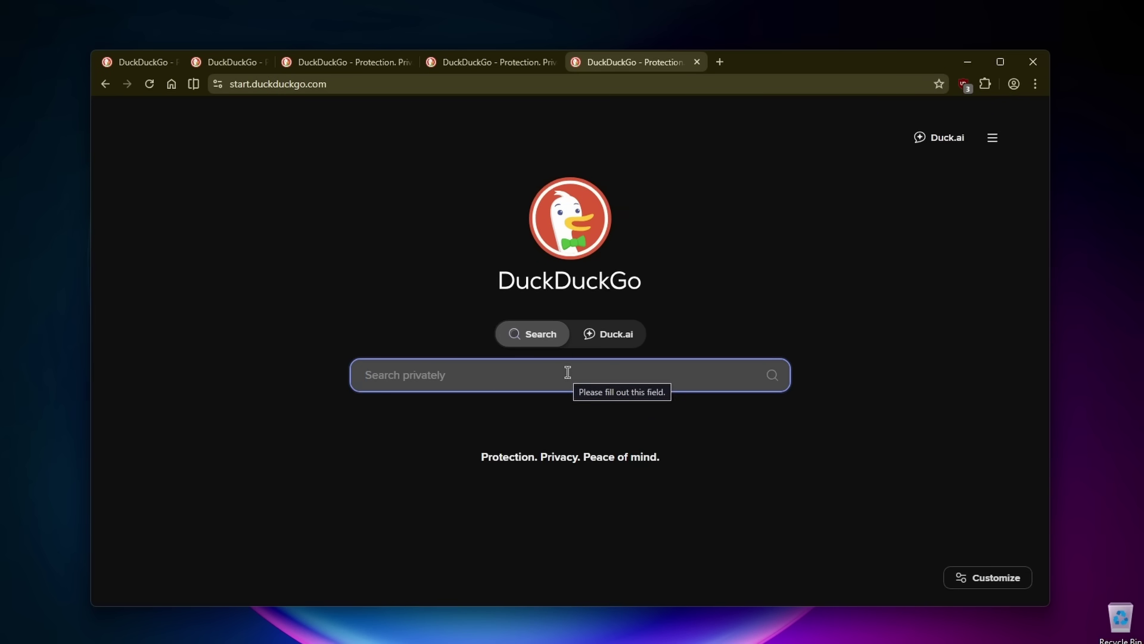
text(web store google)
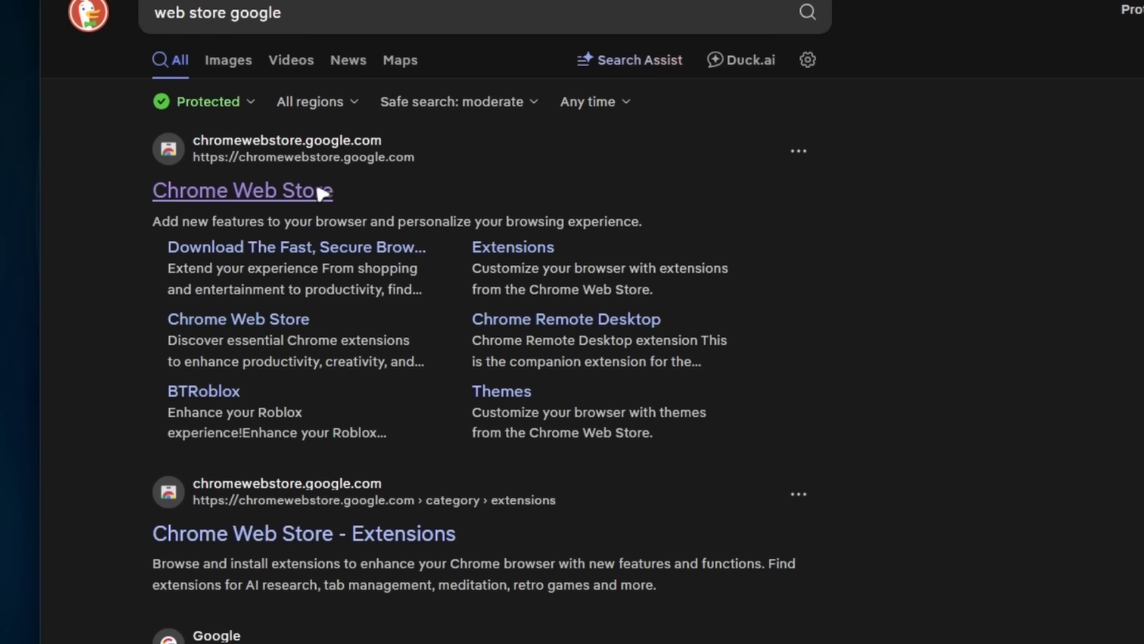
click(316, 188)
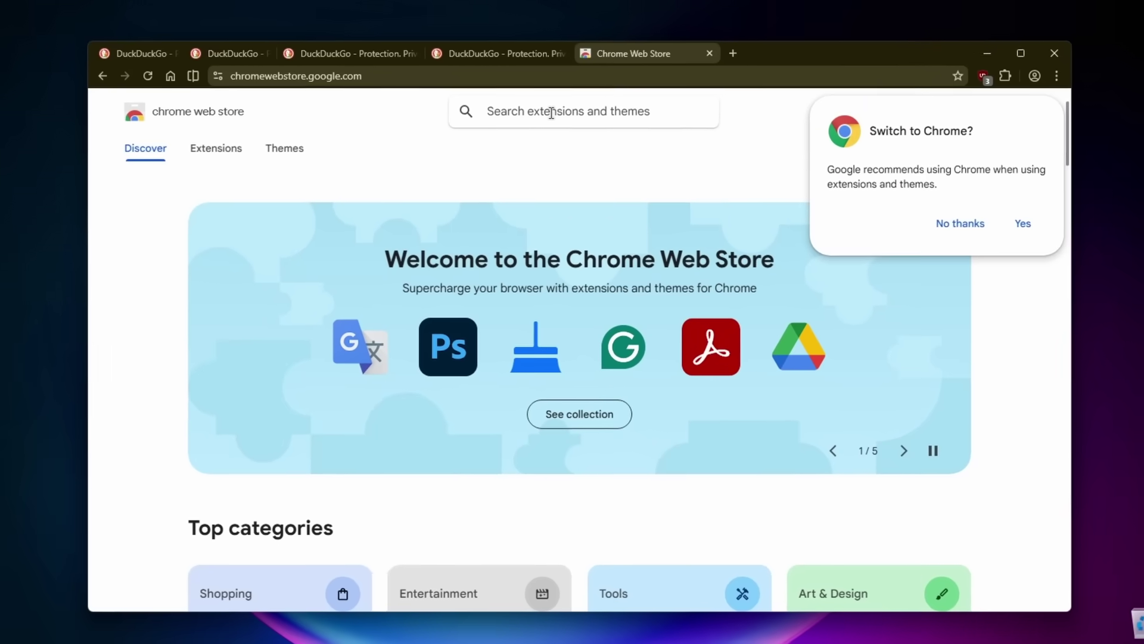
click(551, 113)
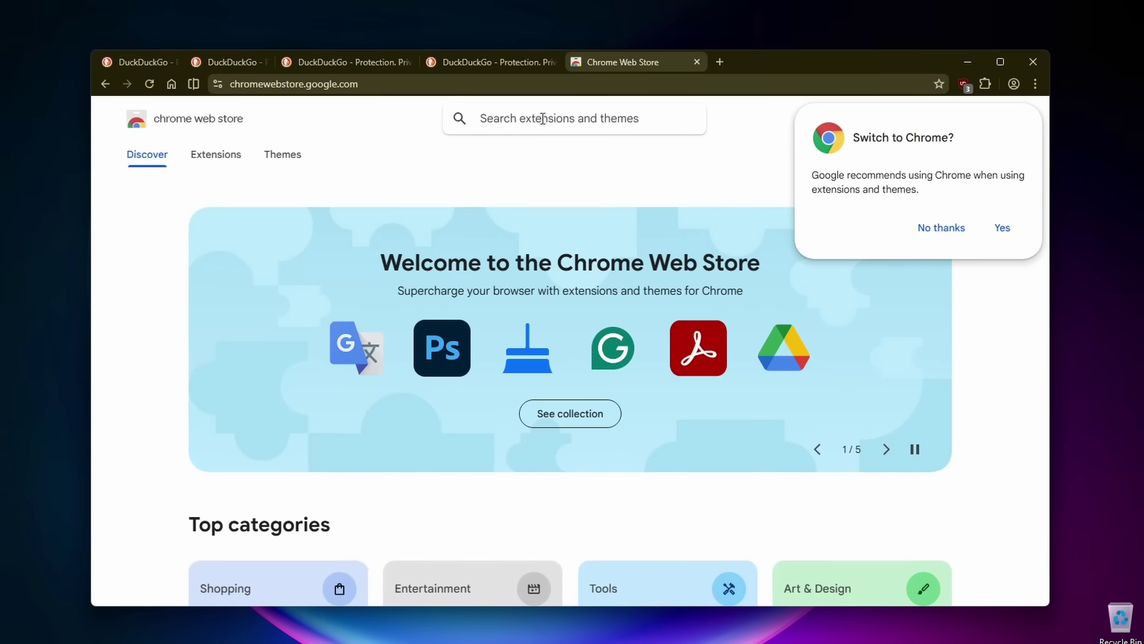
text(p)
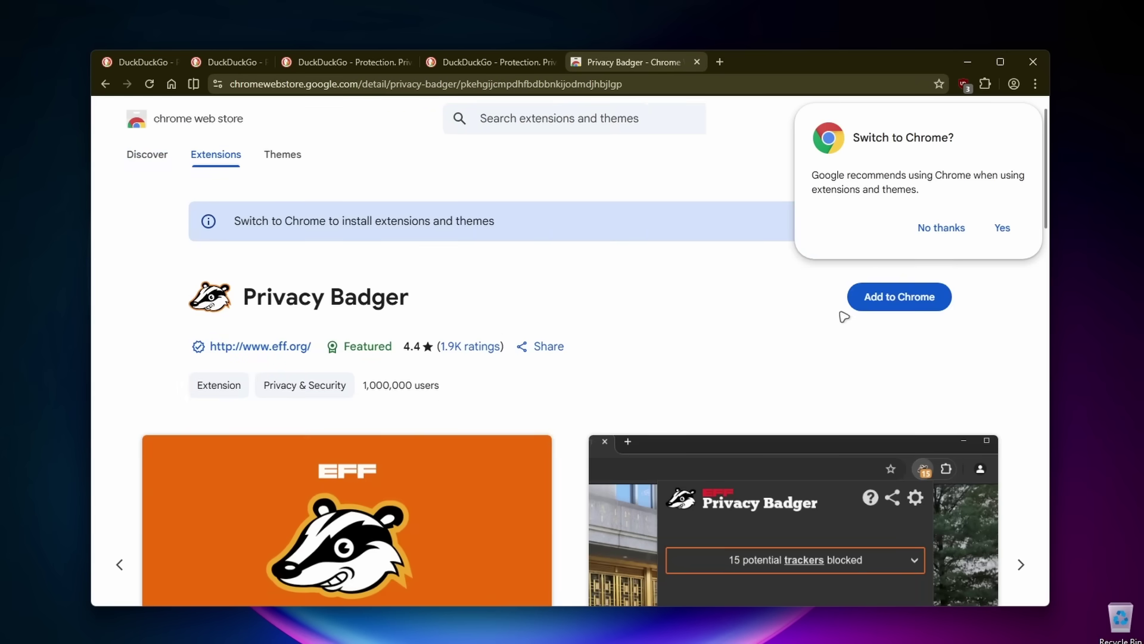
- Add the Privacy Badger and Decentraleyes extensions to Helium
click(854, 303)
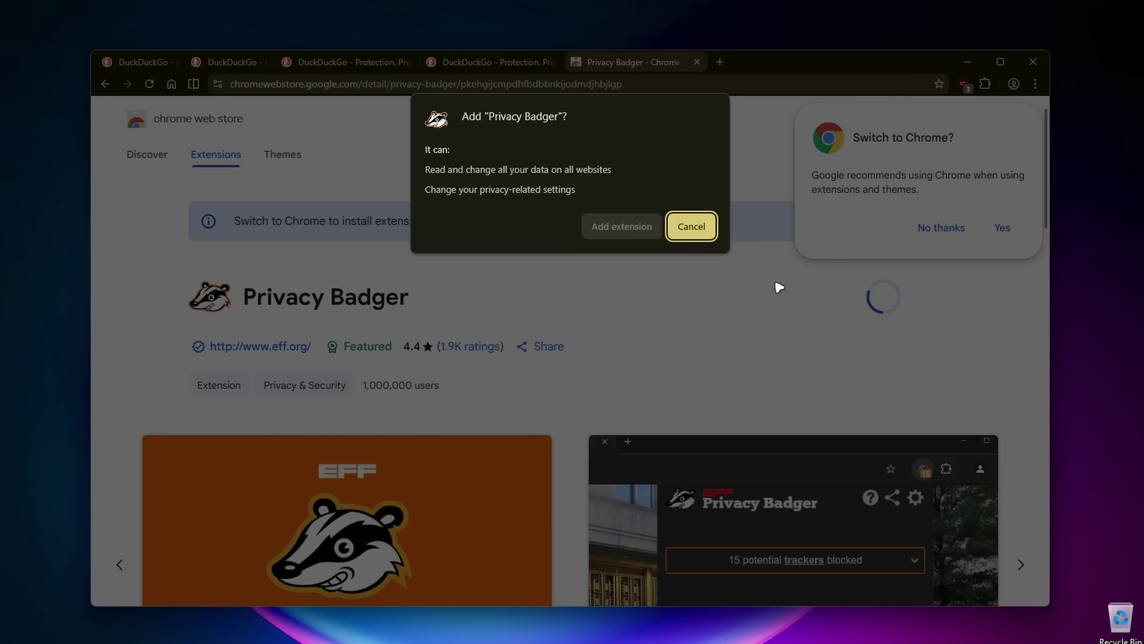
click(638, 229)
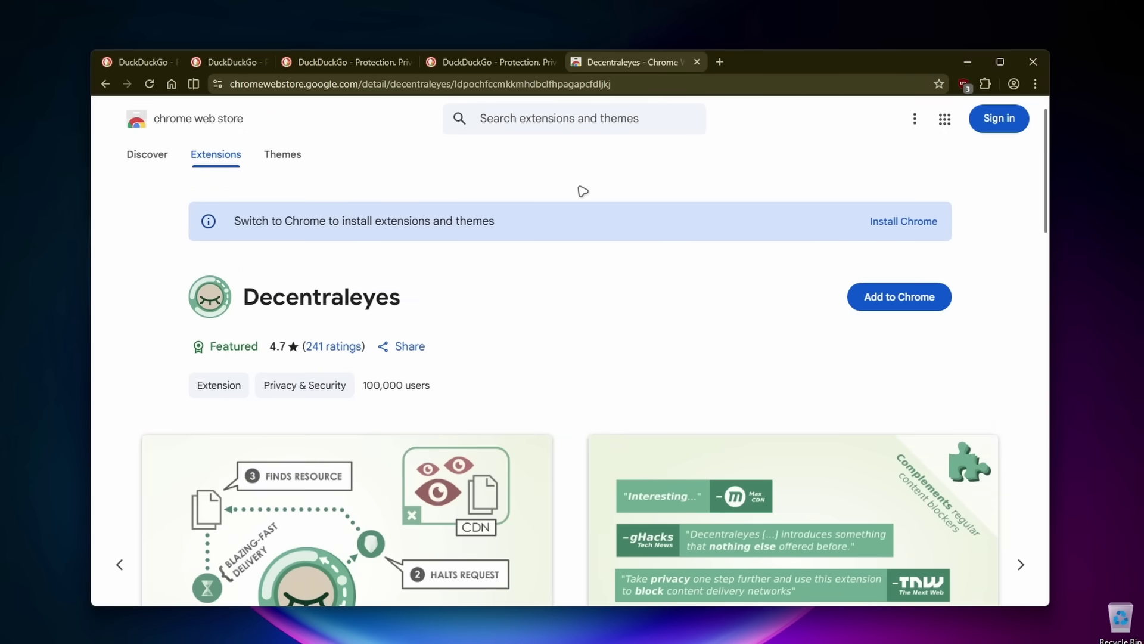
click(892, 296)
click(622, 227)
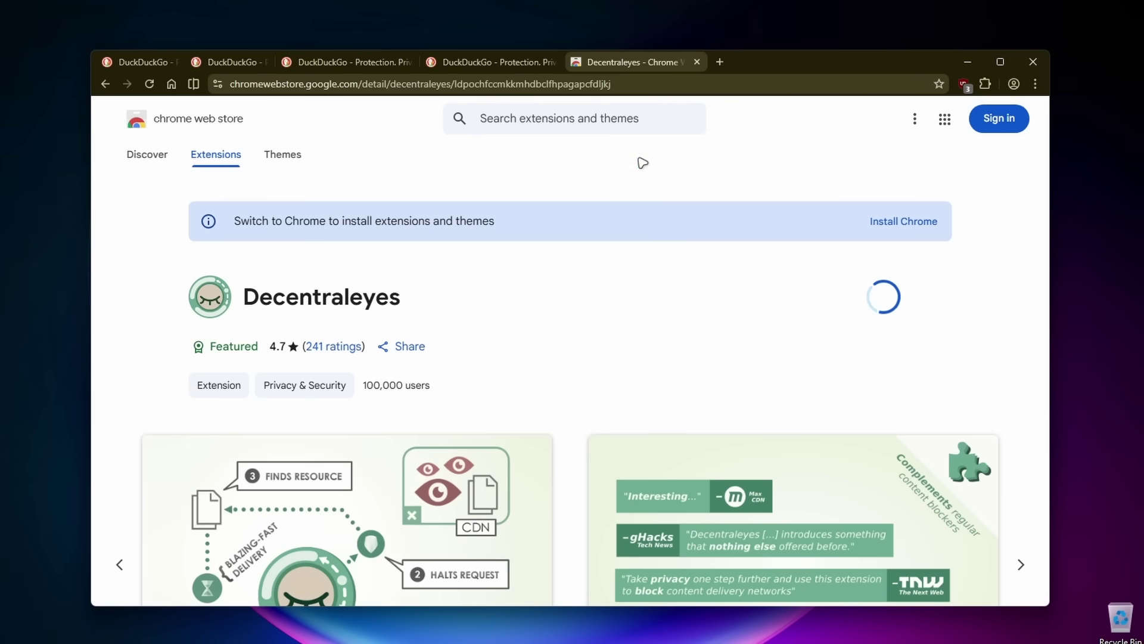
- Open the extensions management page, then close it, the Decentraleyes welcome tab and the Web Store tab
click(986, 85)
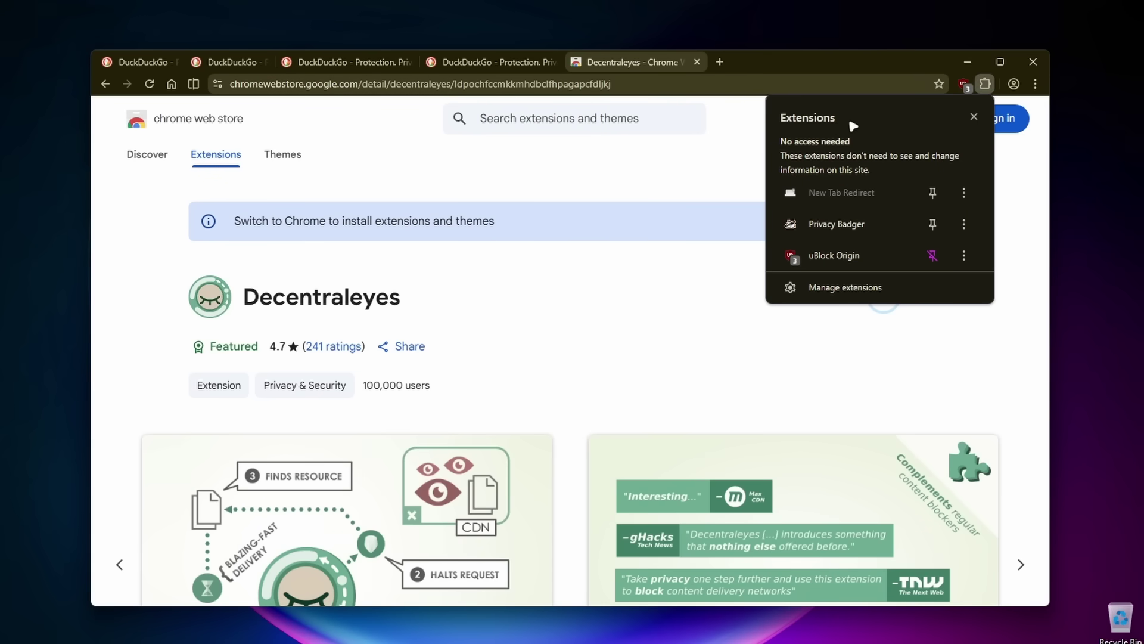
click(842, 282)
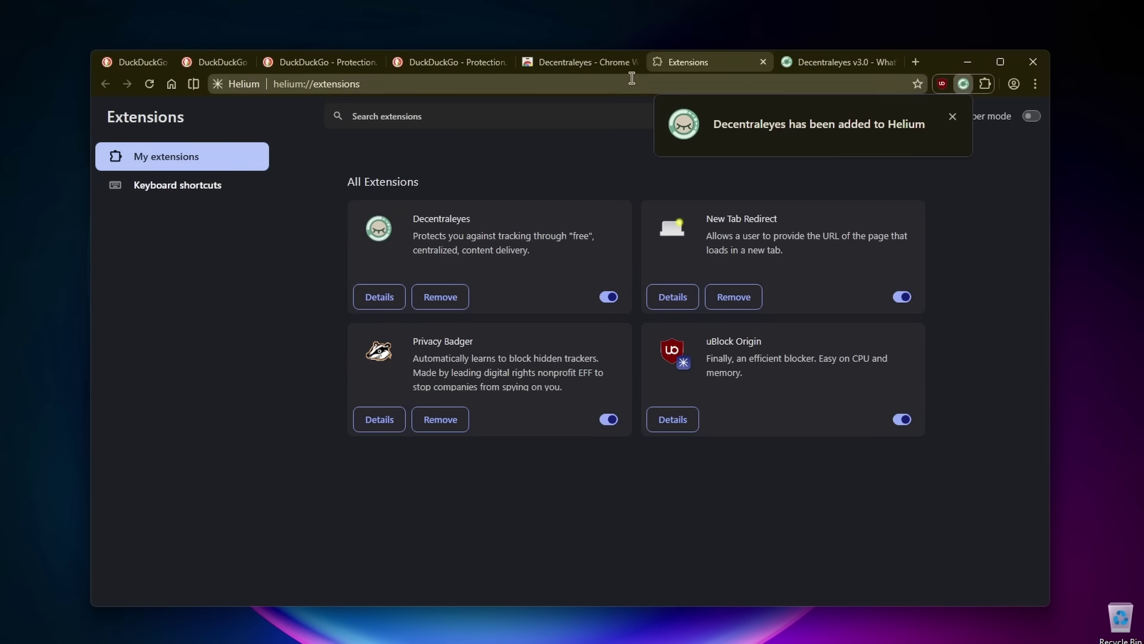
click(763, 62)
click(763, 62)
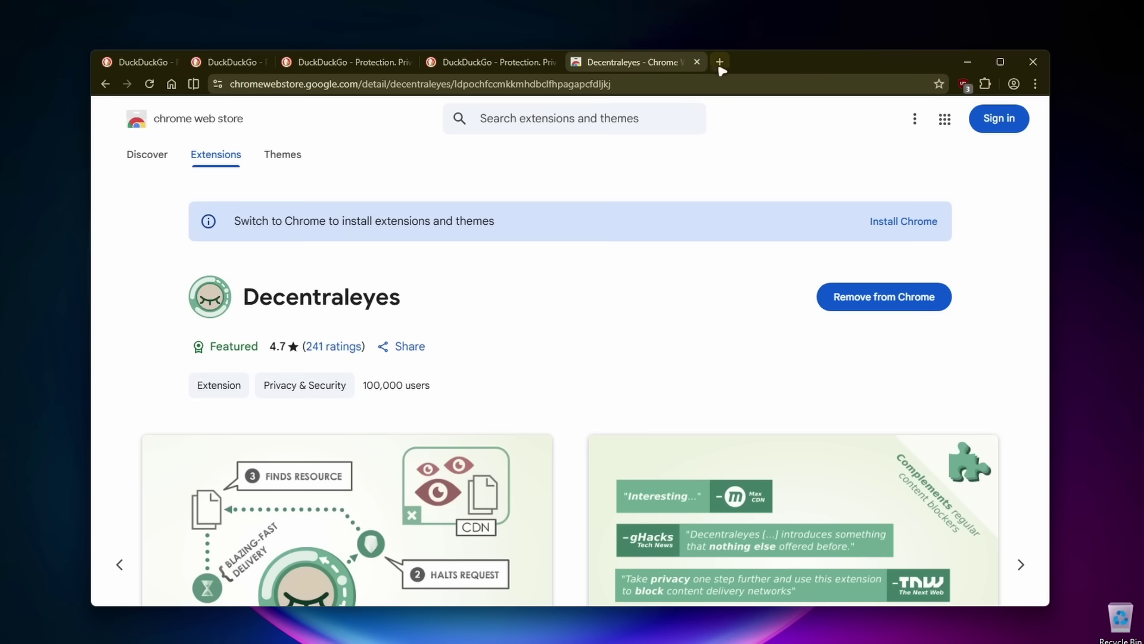
click(702, 63)
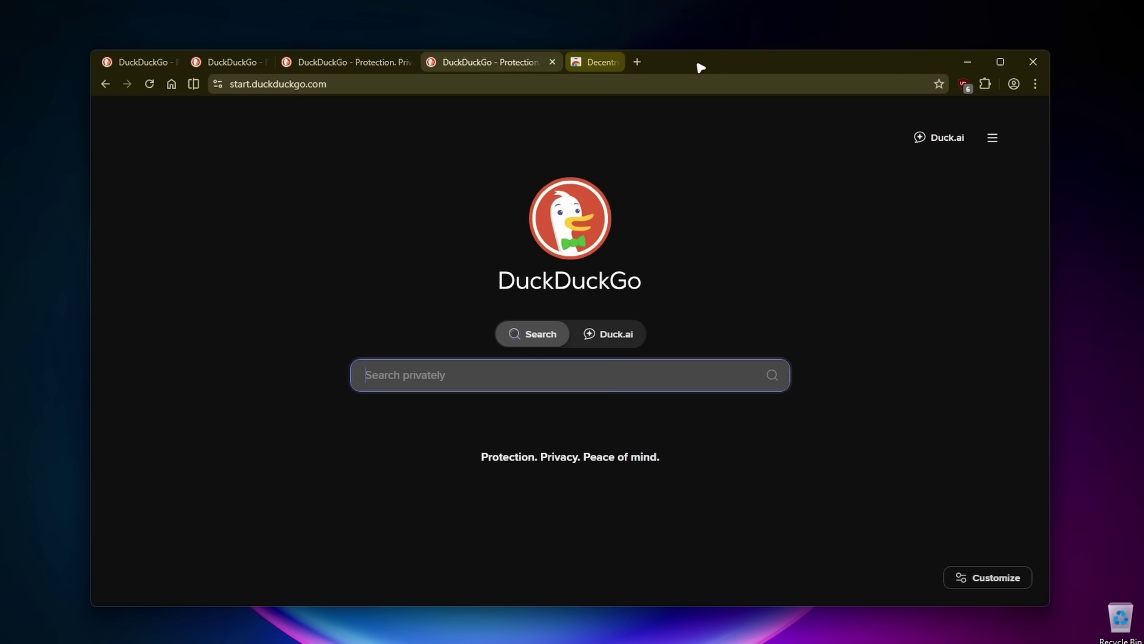
- Open Helium's Privacy and security settings from the main menu
click(1035, 83)
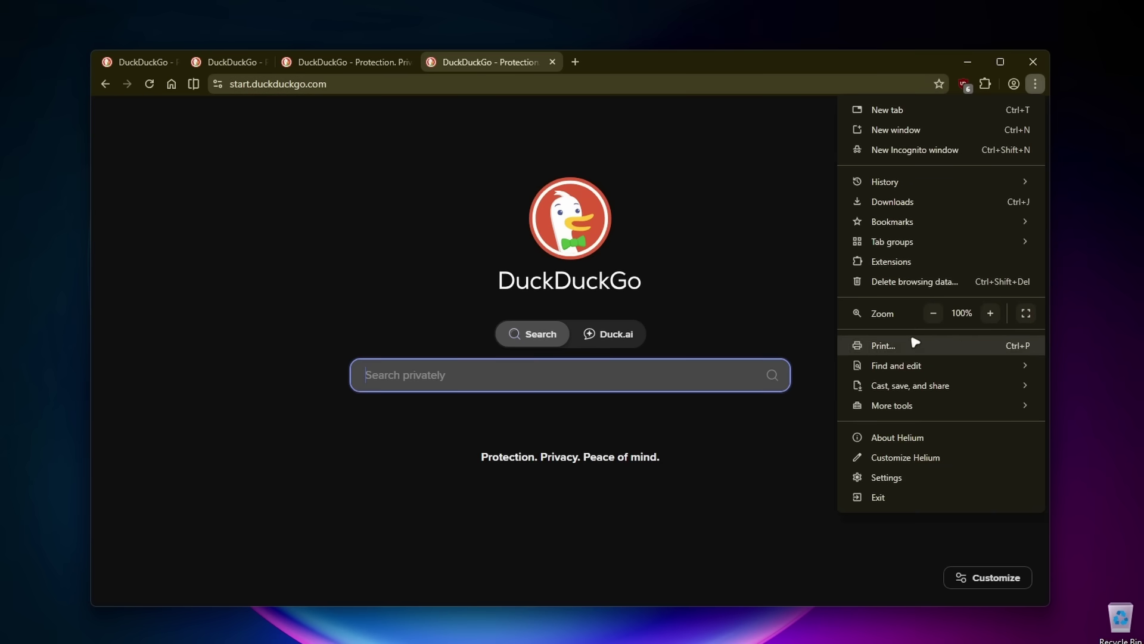
click(918, 479)
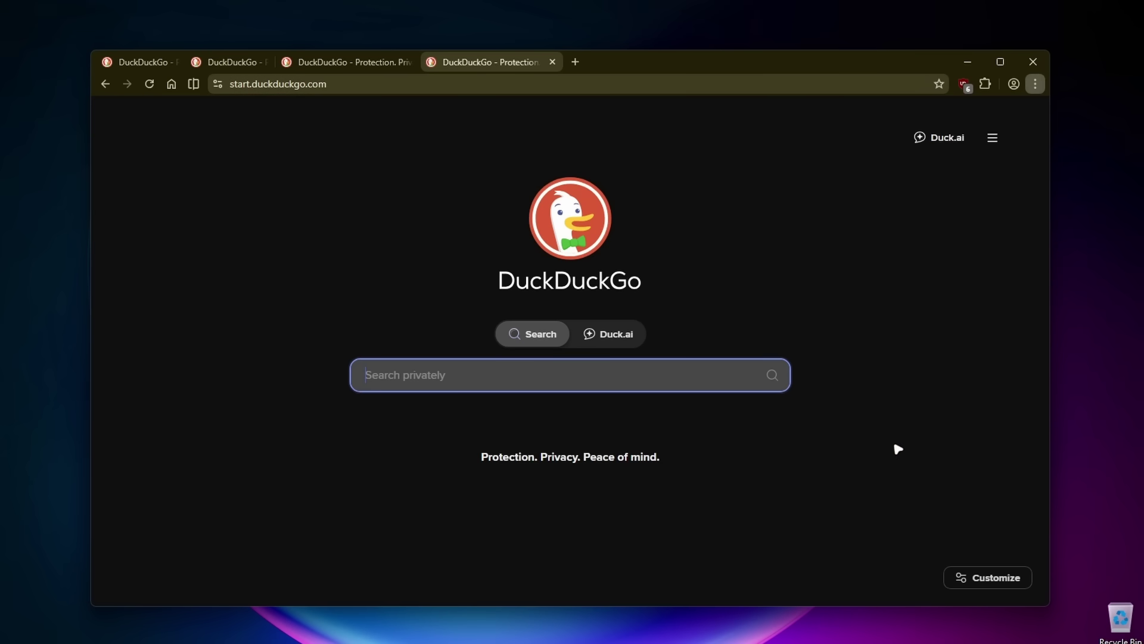
click(183, 189)
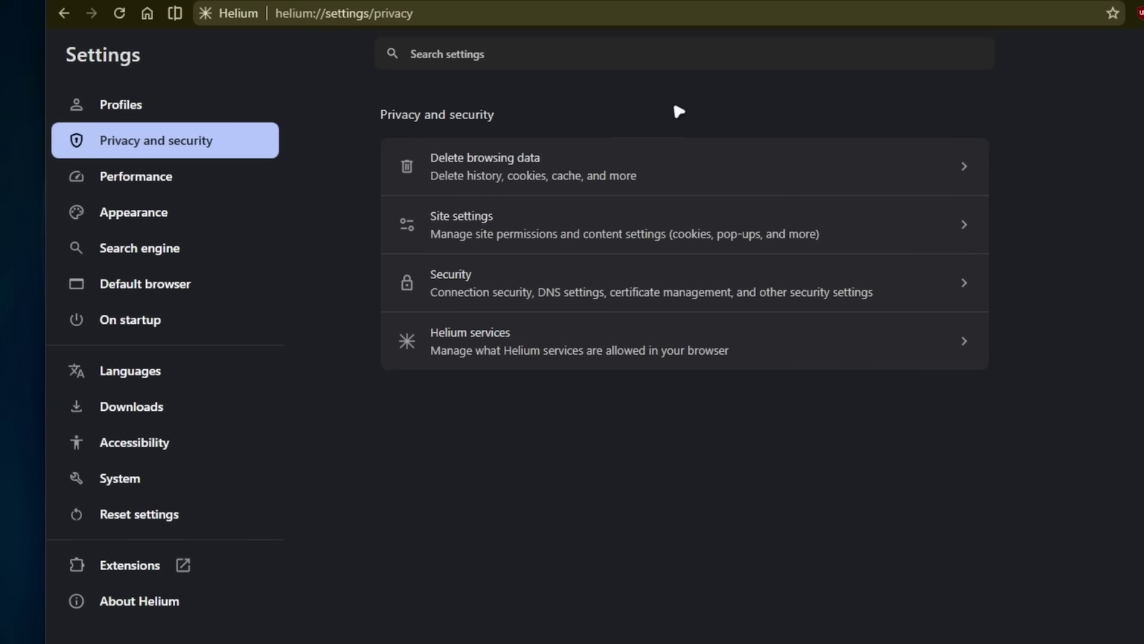
- Review the Helium services toggles, leave them all enabled, and go back to Privacy and security
click(521, 350)
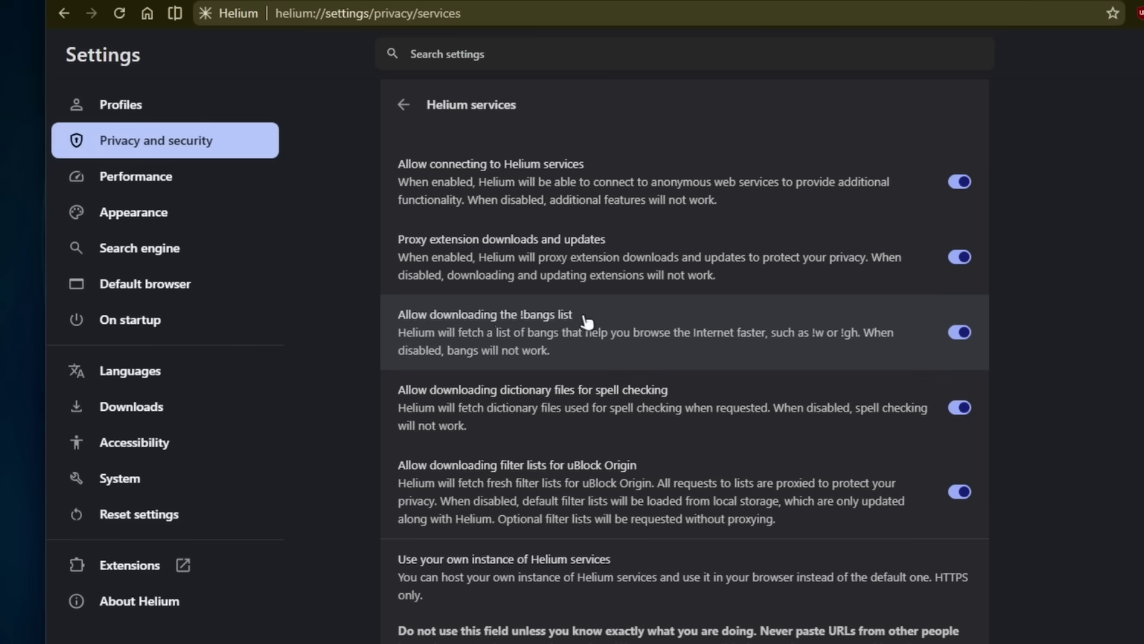
scroll(620, 316, down, 2)
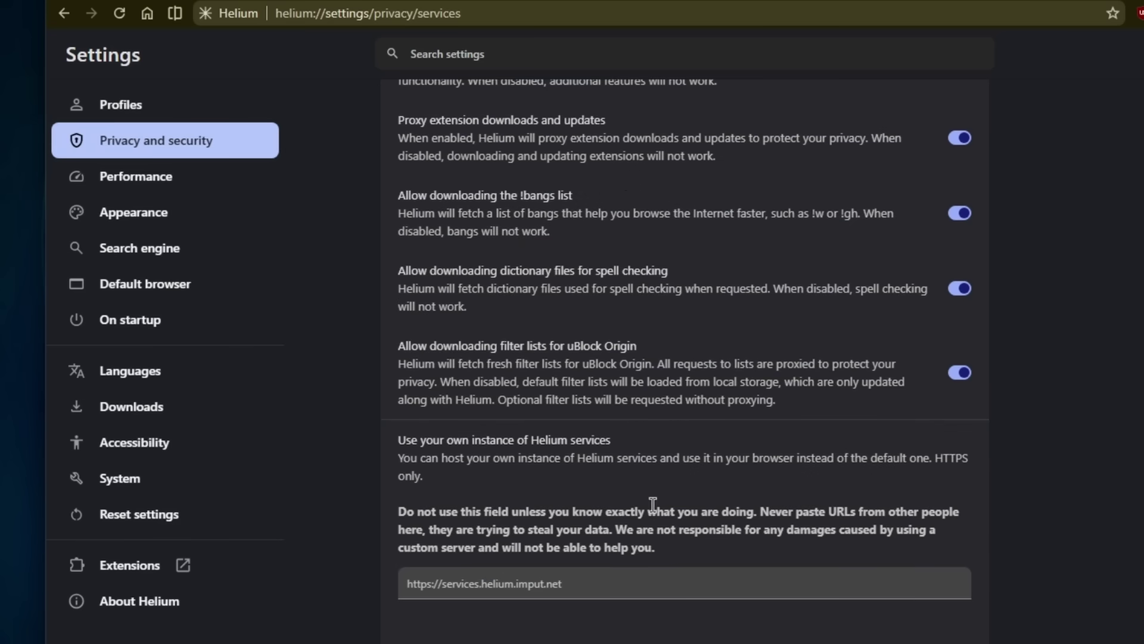
scroll(653, 504, up, 3)
click(398, 106)
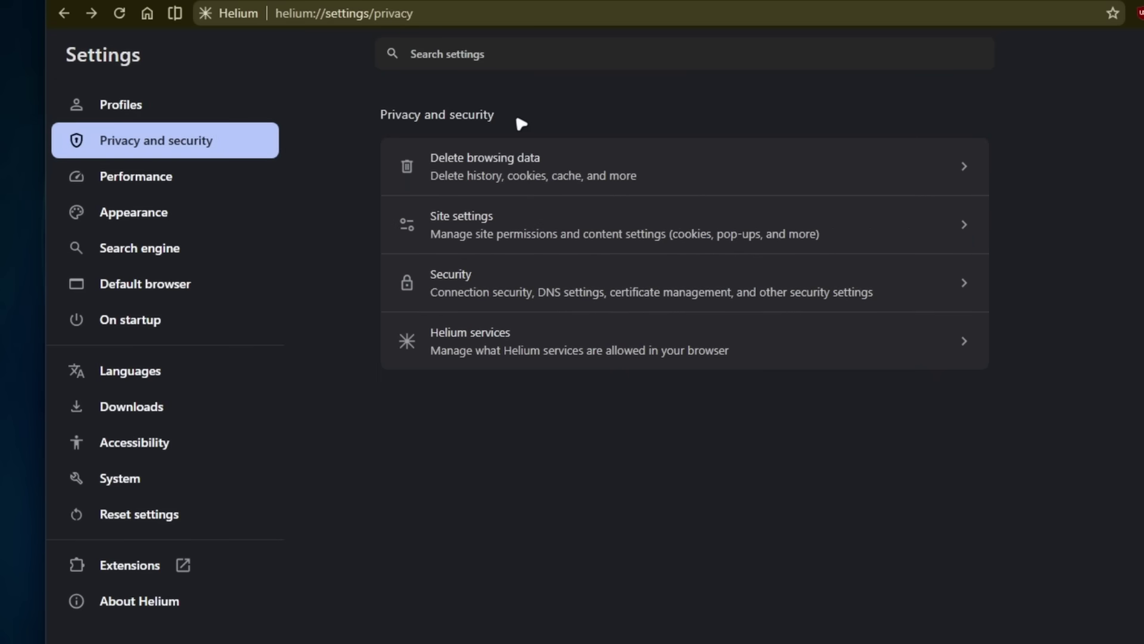
- Check Performance shows Memory Saver on Balanced, then Appearance with Helium Colors, Dark mode and a home button
click(199, 177)
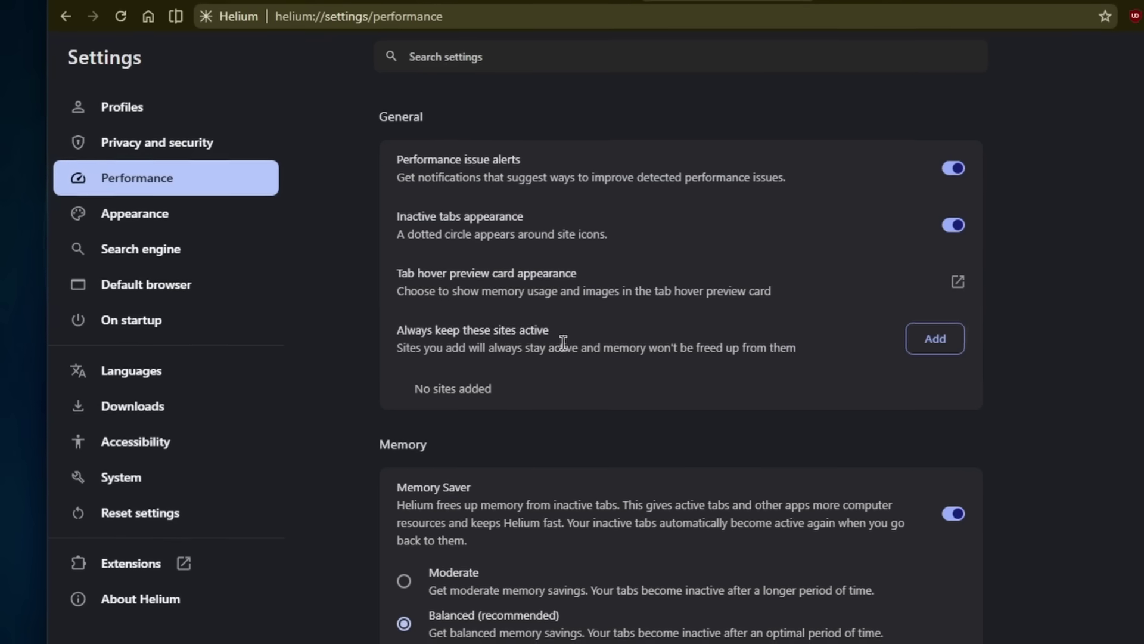
scroll(429, 394, down, 5)
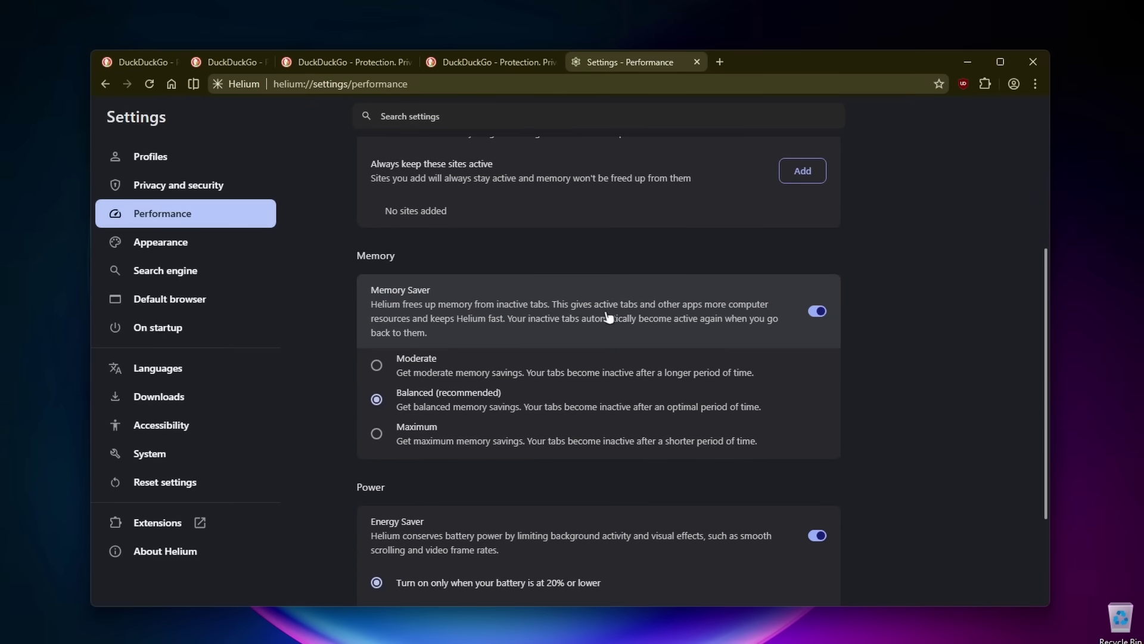
scroll(482, 334, down, 2)
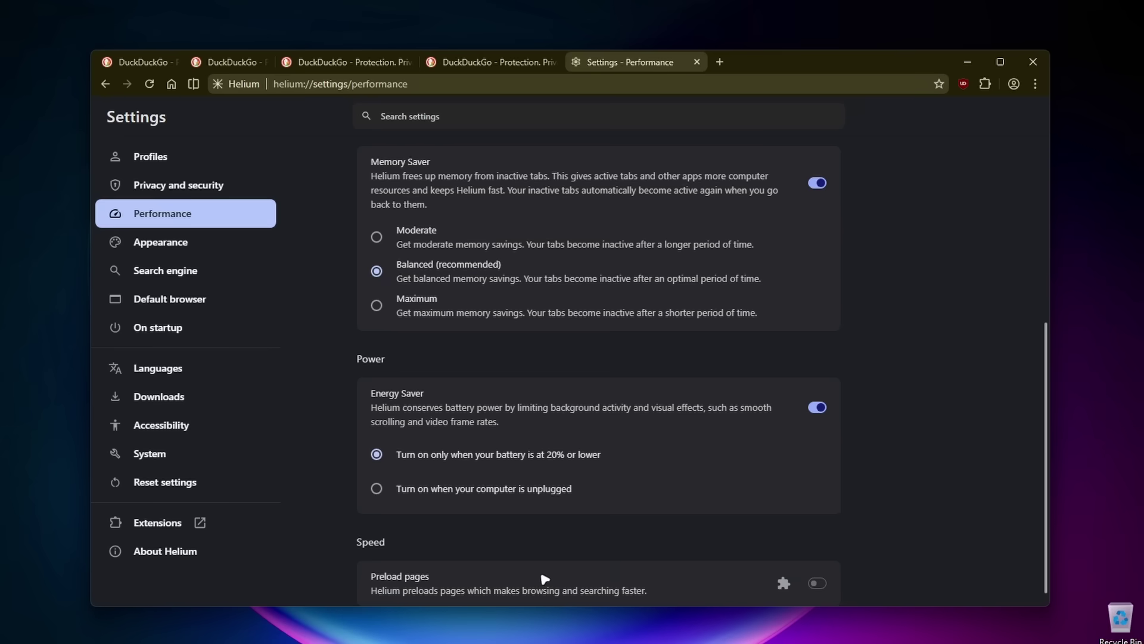
click(234, 245)
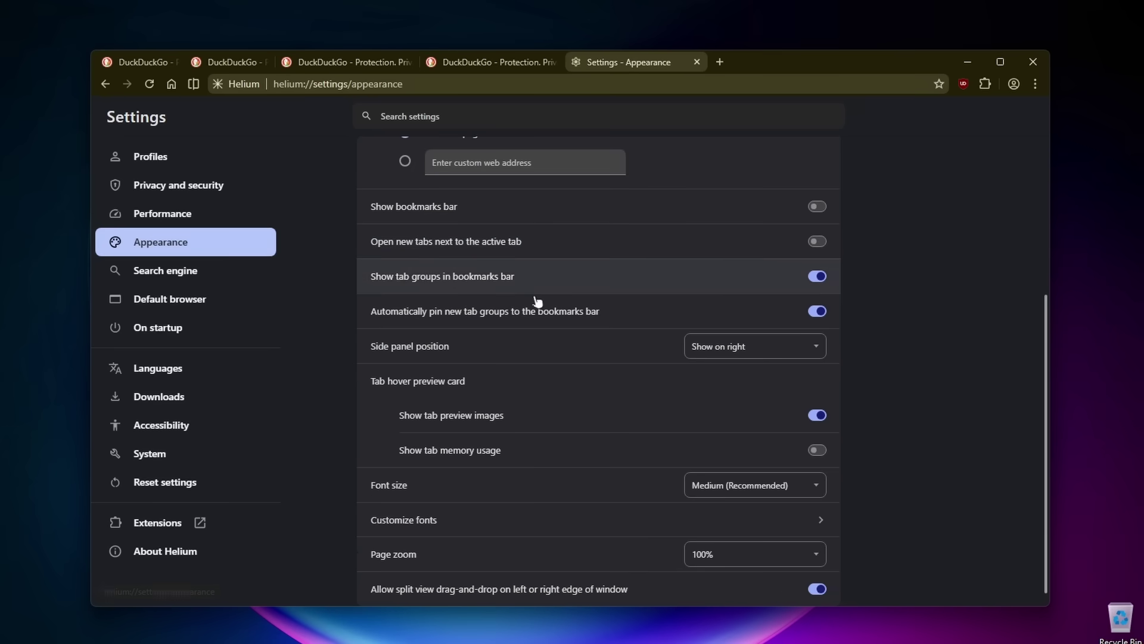
scroll(544, 409, up, 4)
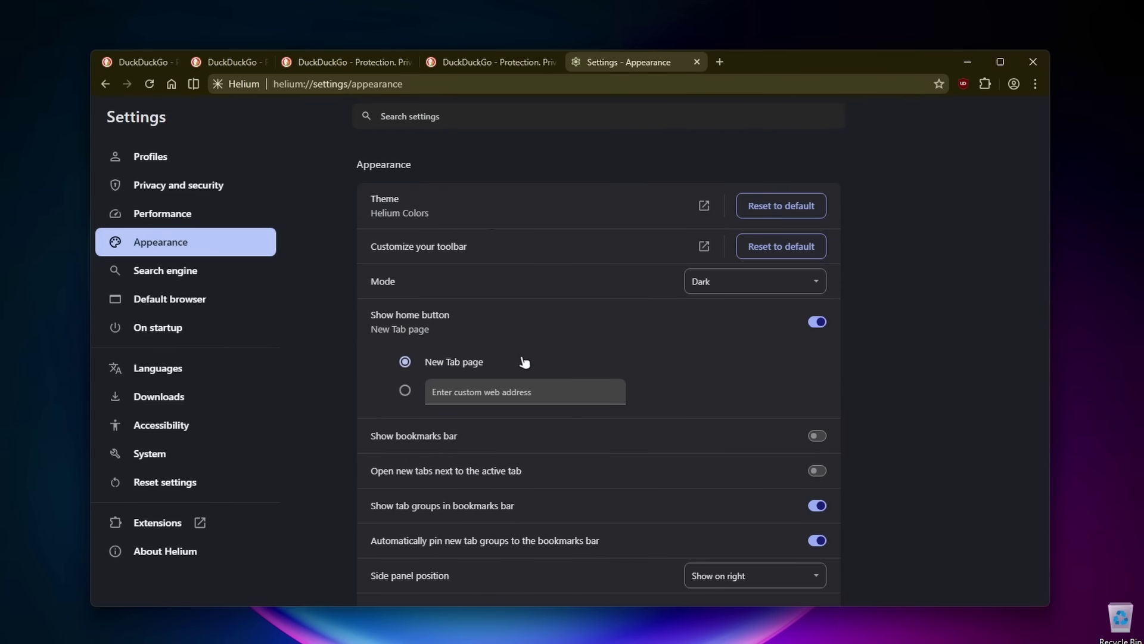
- Confirm DuckDuckGo under Search engine, then view System settings with graphics acceleration on
scroll(524, 360, down, 4)
click(209, 271)
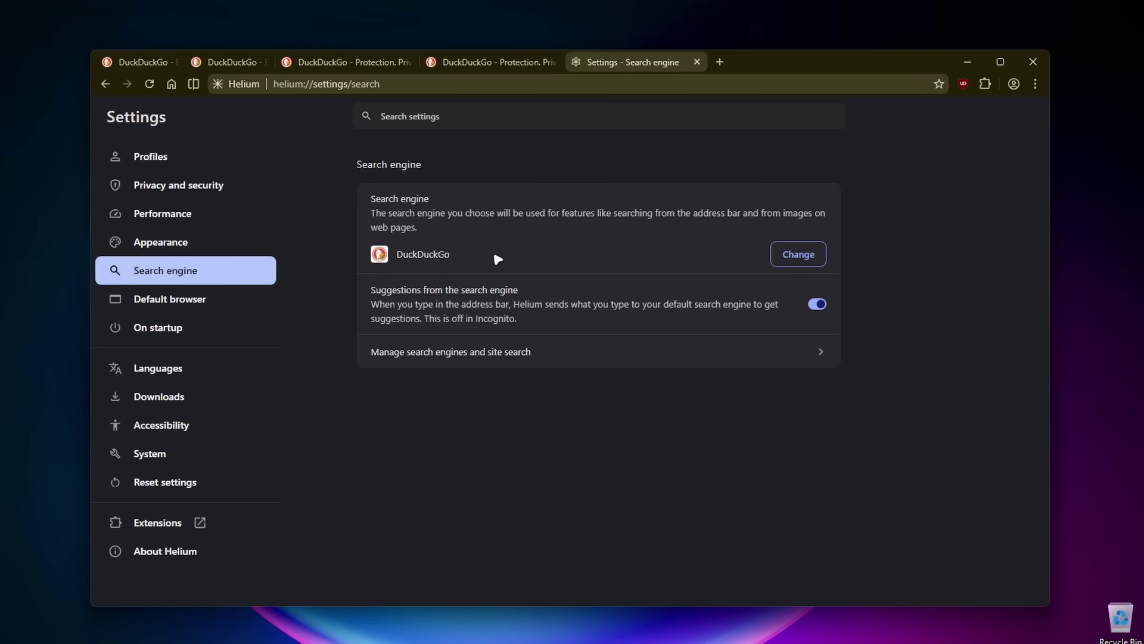
click(195, 455)
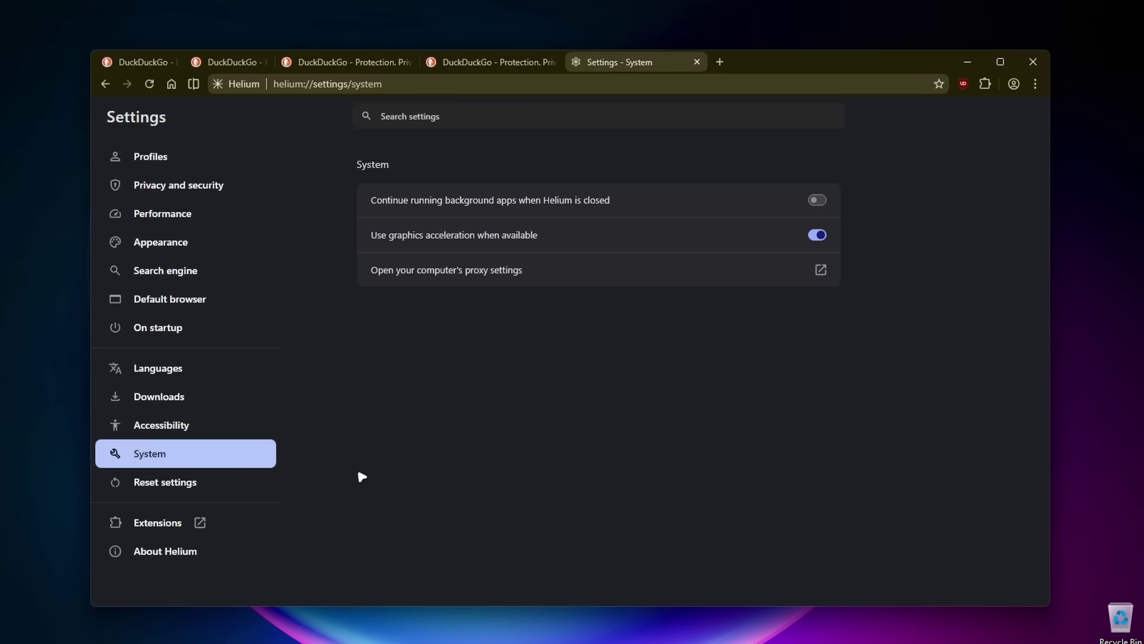
- Check About Helium shows version 0.6.4.1, selecting 'Chromium' in the version line
click(225, 548)
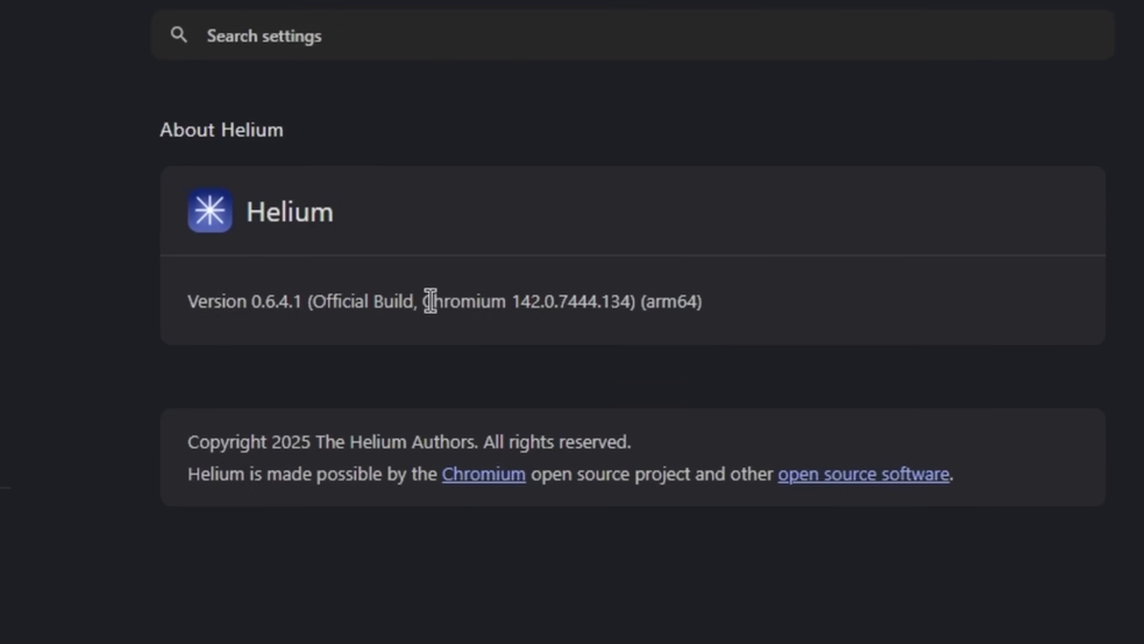
drag(489, 253, 533, 255)
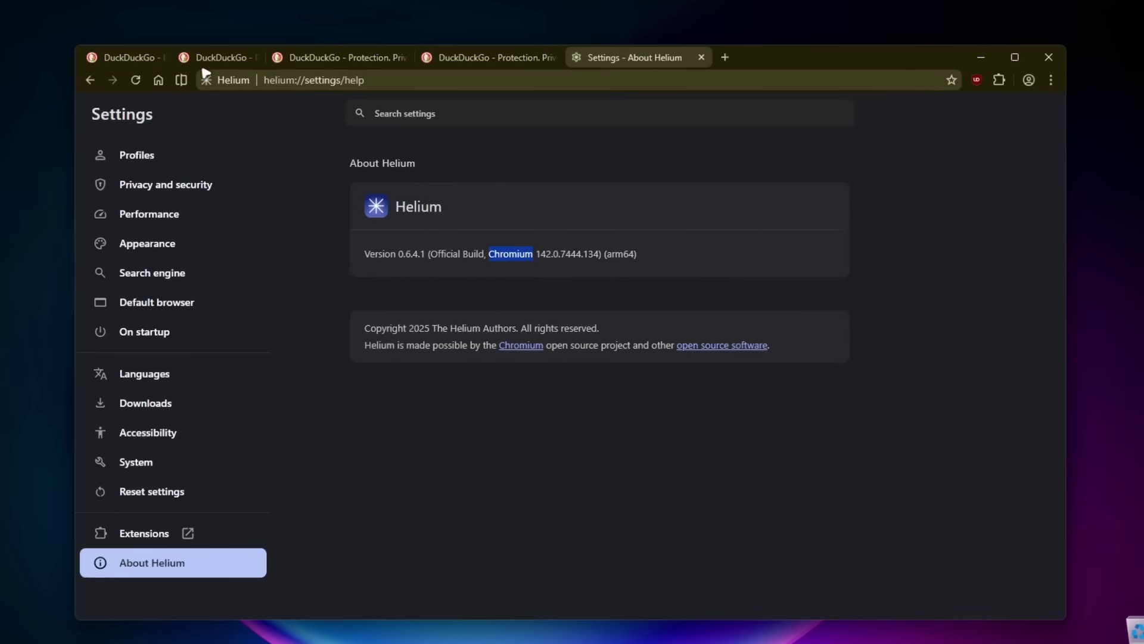
click(332, 69)
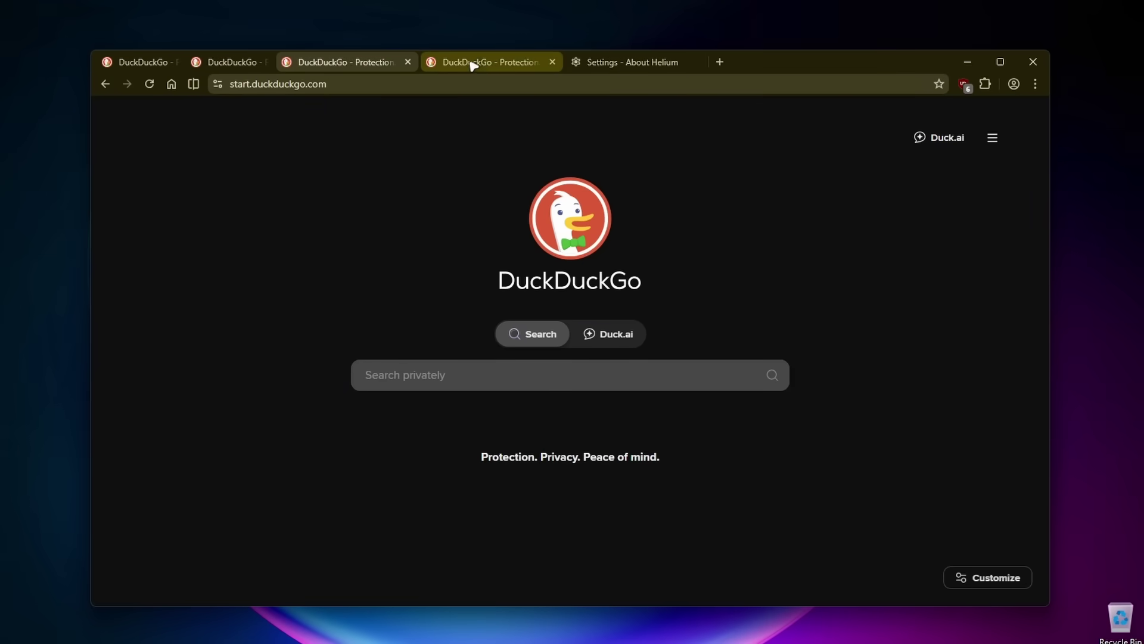
- Pair the first two DuckDuckGo tabs side by side in split view
click(626, 62)
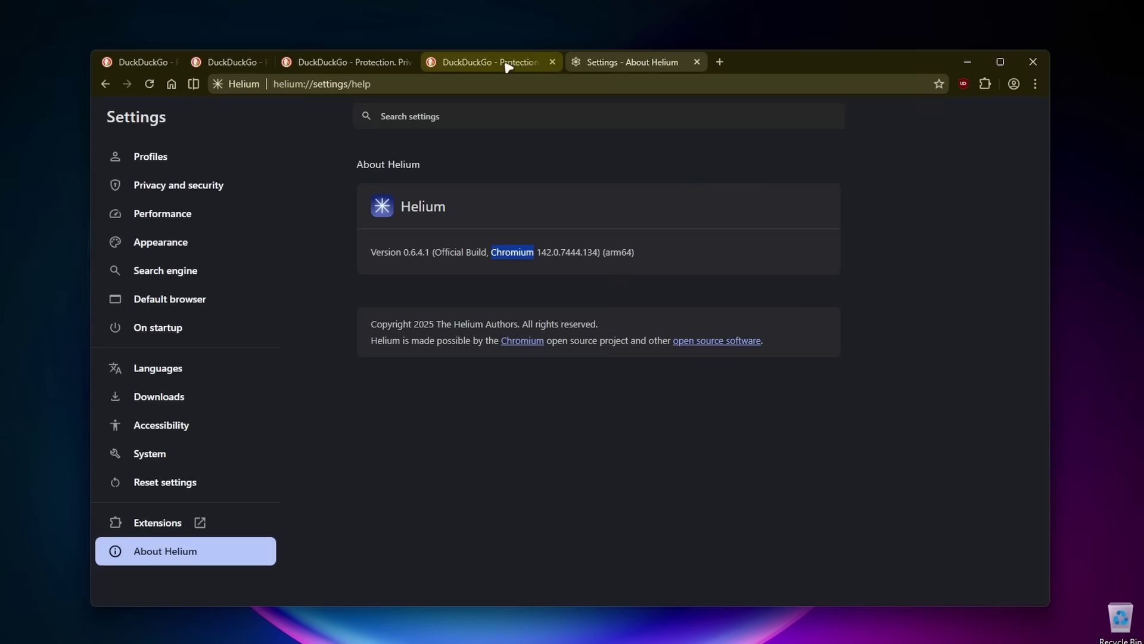
click(340, 63)
click(222, 63)
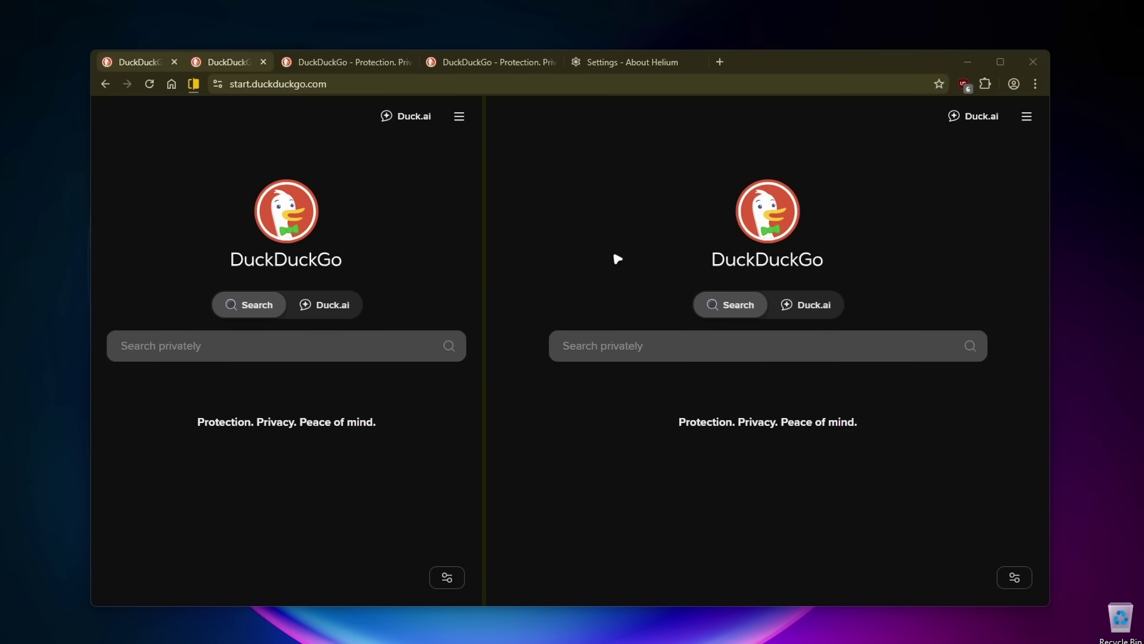
- Check in Task Manager that Helium runs 13 processes using about 520 MB, then close it
key(ctrl+shift+Escape)
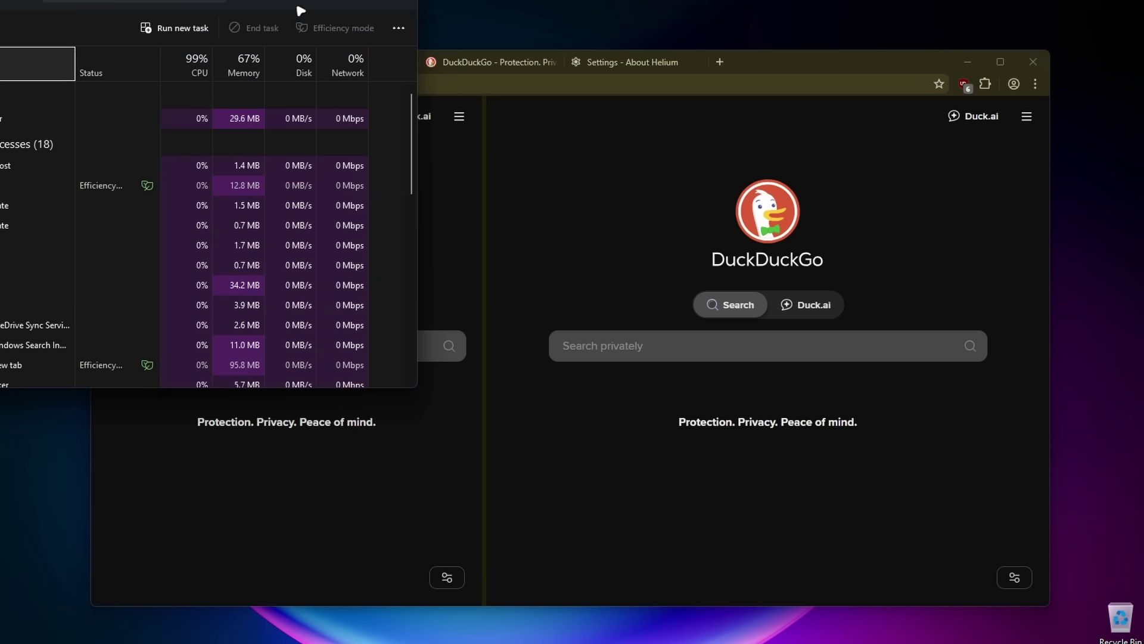
drag(302, 9, 842, 136)
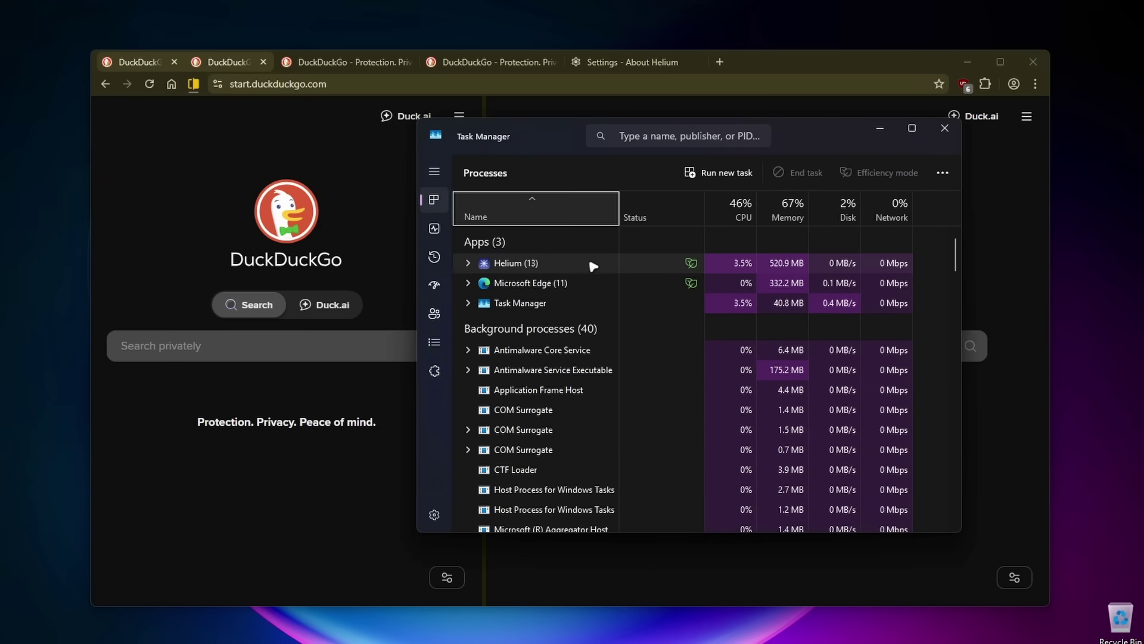
click(592, 262)
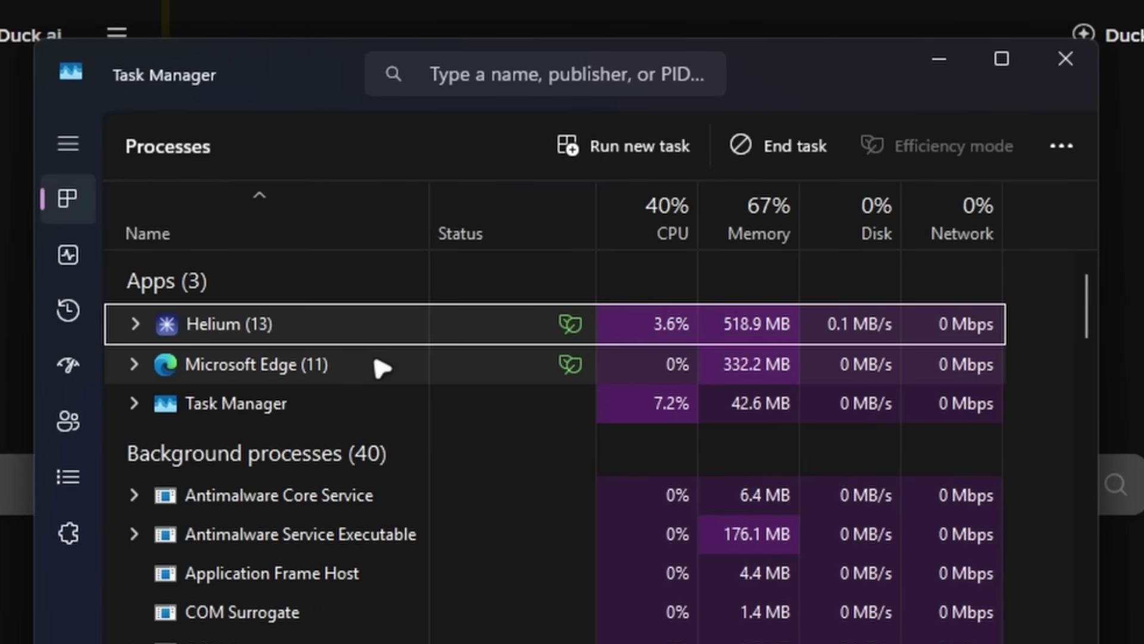
click(1066, 58)
click(632, 62)
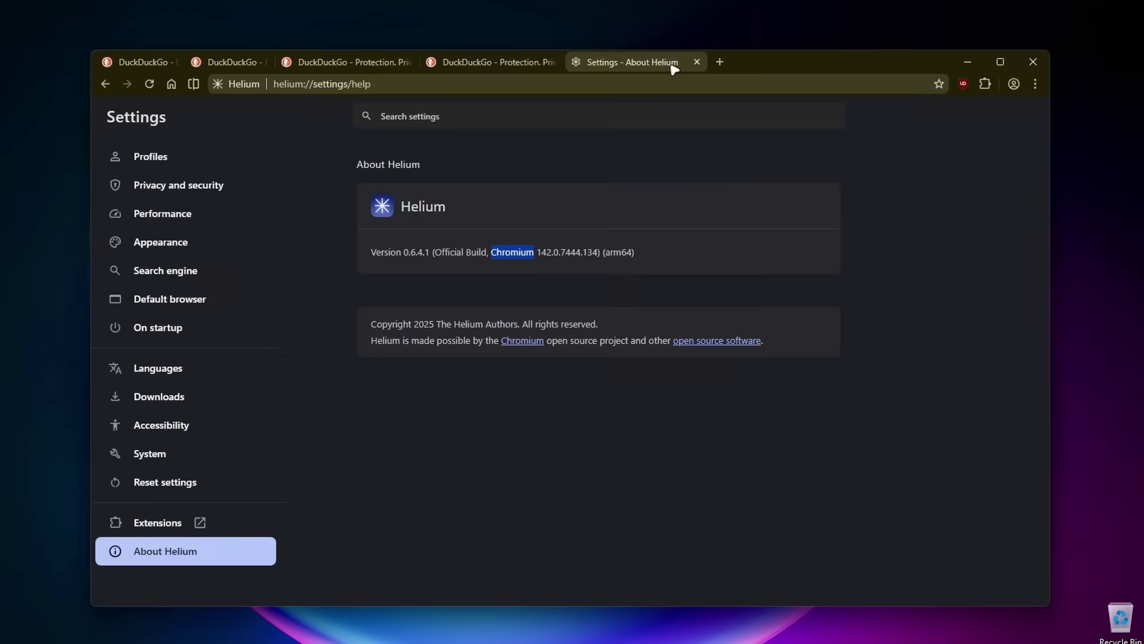
- Search DuckDuckGo in a new tab for 'helium browser' and open the imputnet/helium GitHub result
click(721, 62)
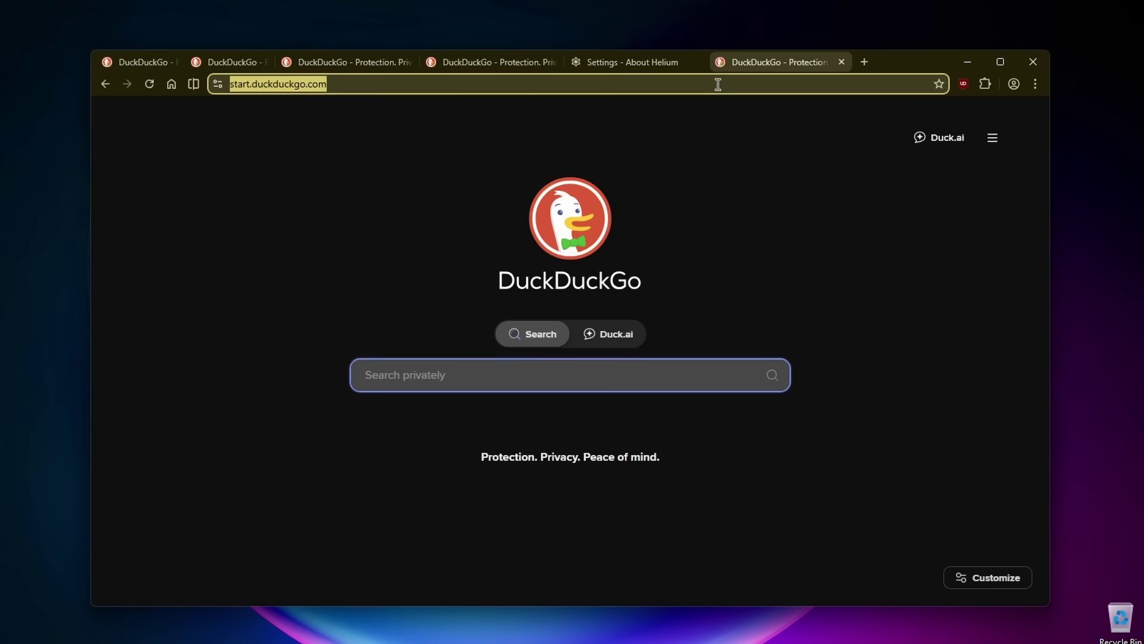
click(574, 381)
text(helium)
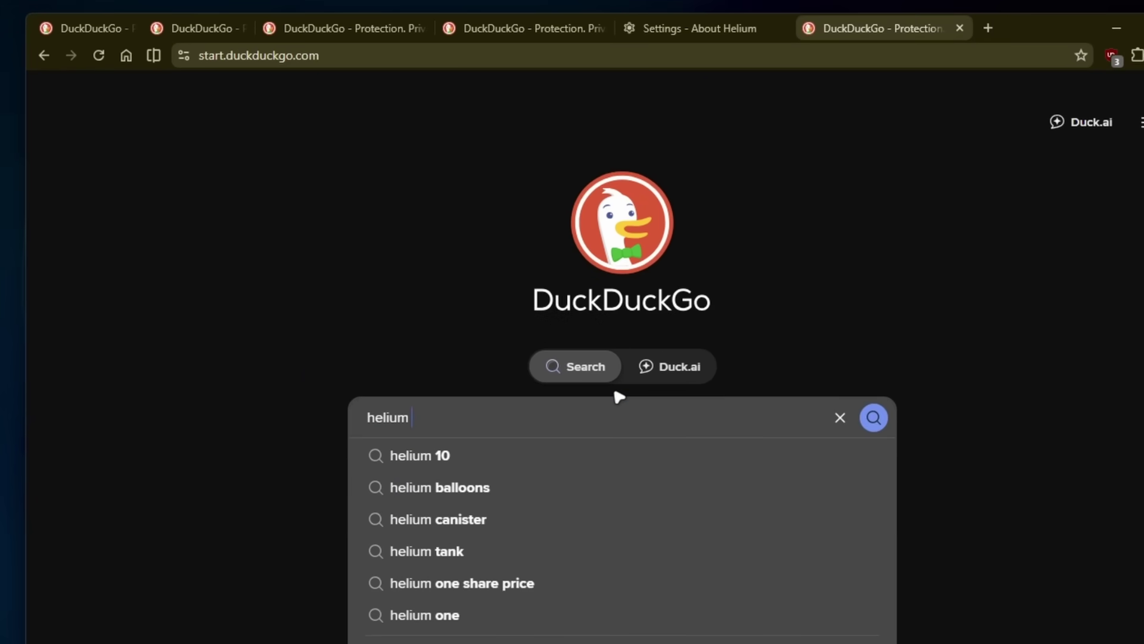
text( browser)
key(Return)
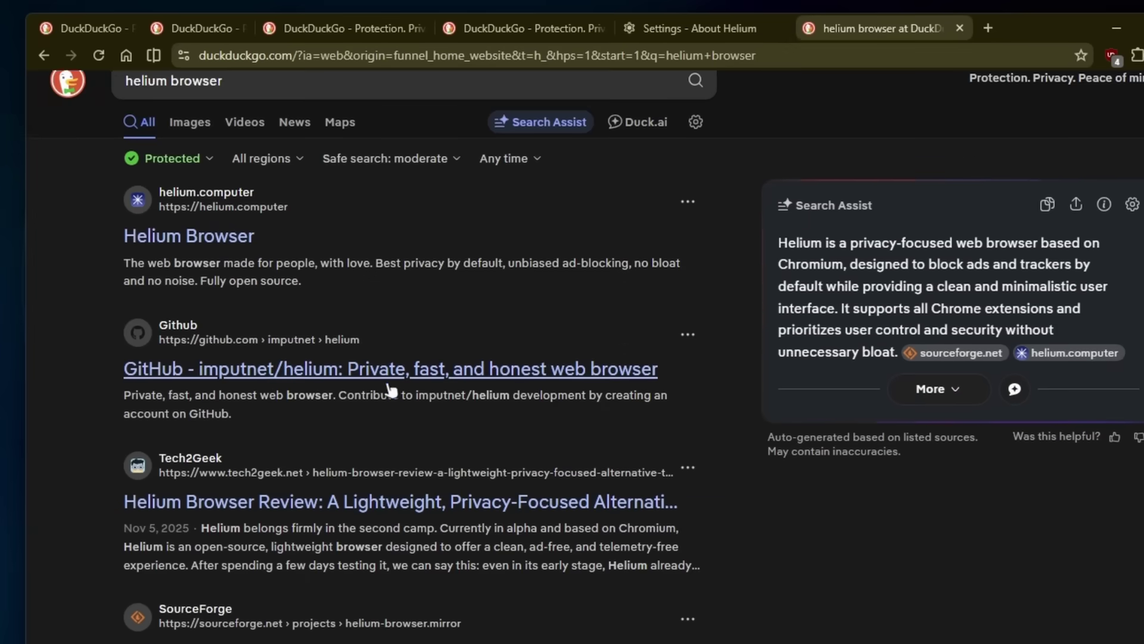
scroll(387, 390, down, 2)
click(536, 256)
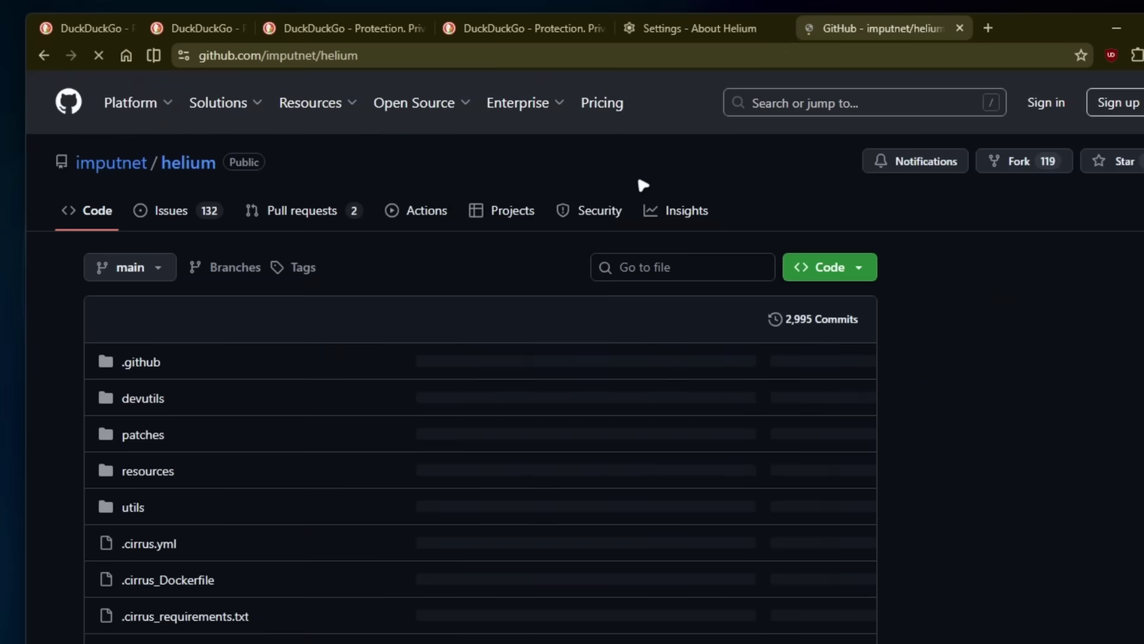
- Scroll to Downloads and highlight the note that Helium is still beta software
scroll(521, 340, down, 15)
scroll(522, 341, down, 8)
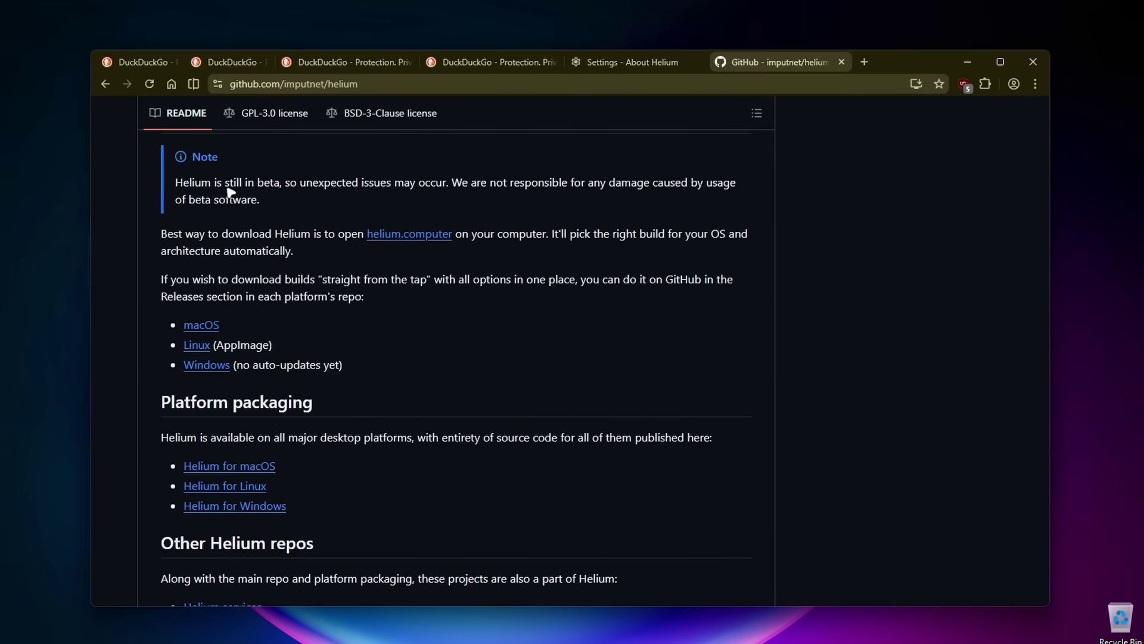
scroll(238, 197, up, 1)
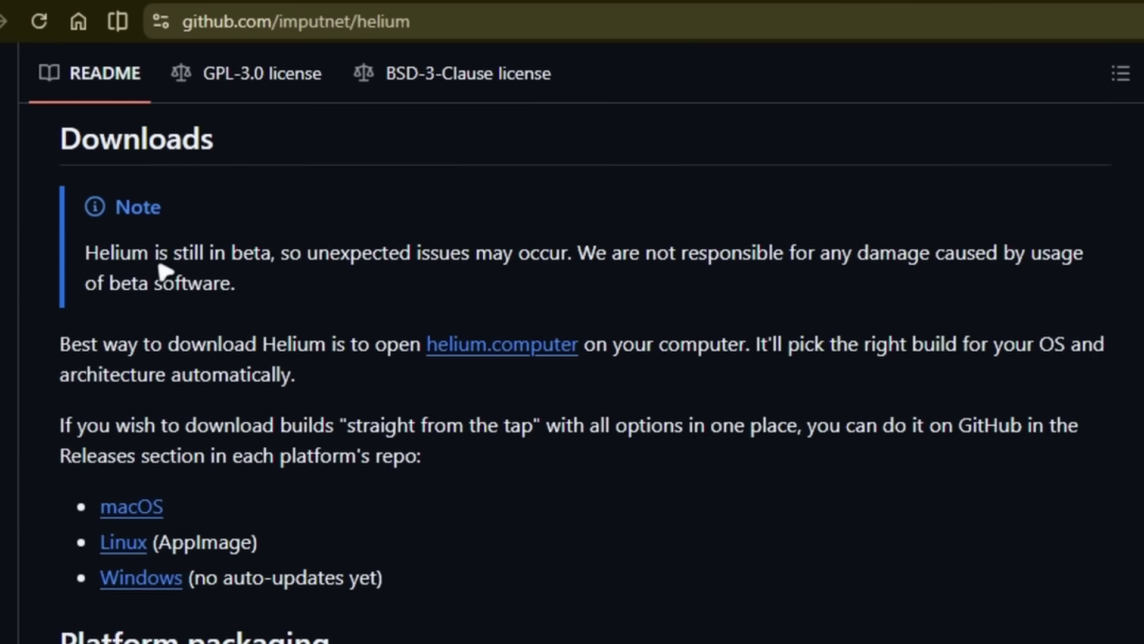
drag(172, 255, 261, 254)
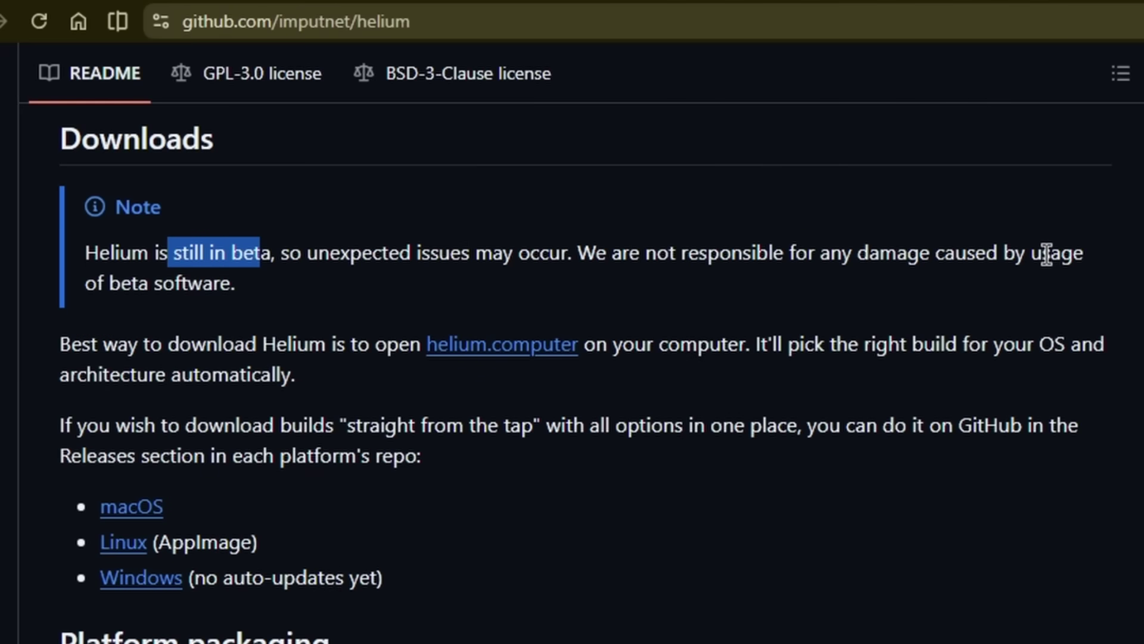
drag(110, 284, 245, 293)
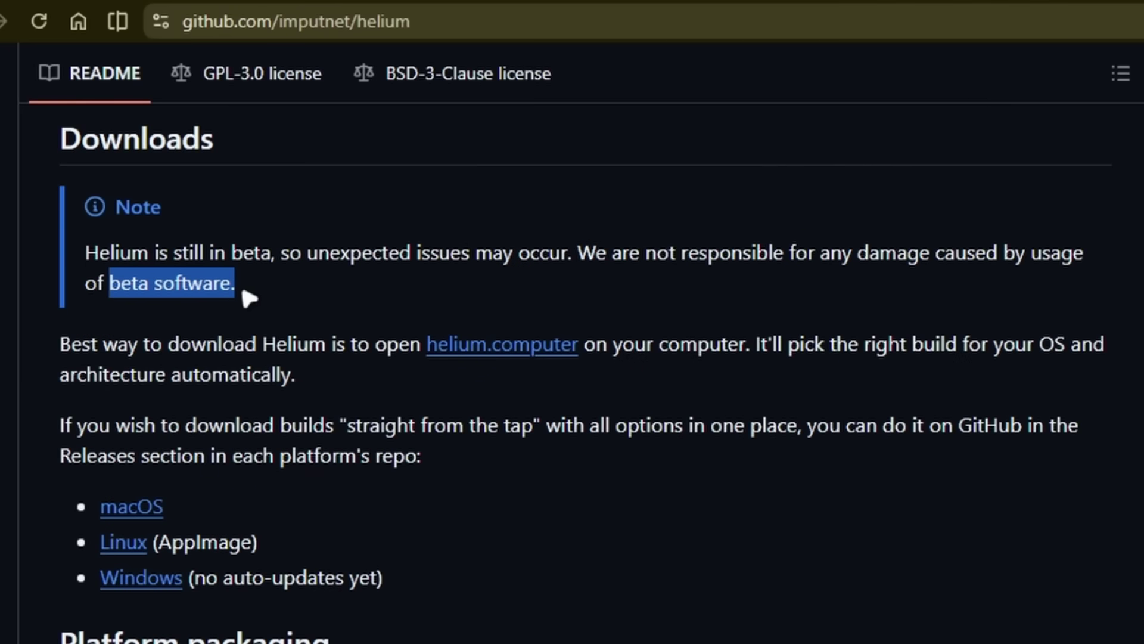
click(504, 286)
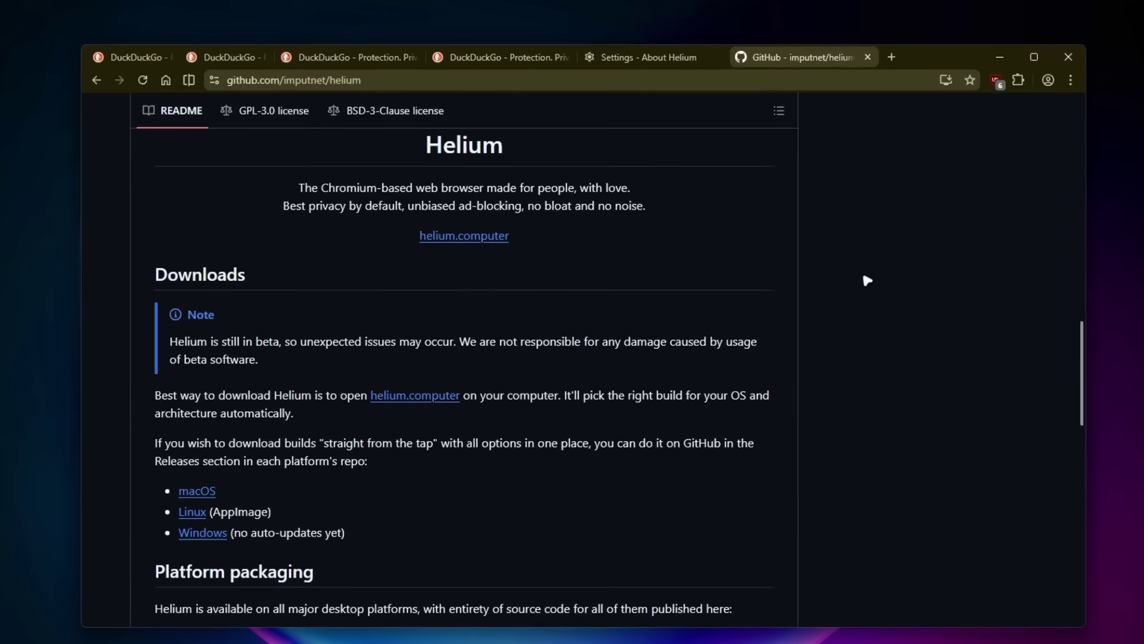
scroll(868, 280, up, 10)
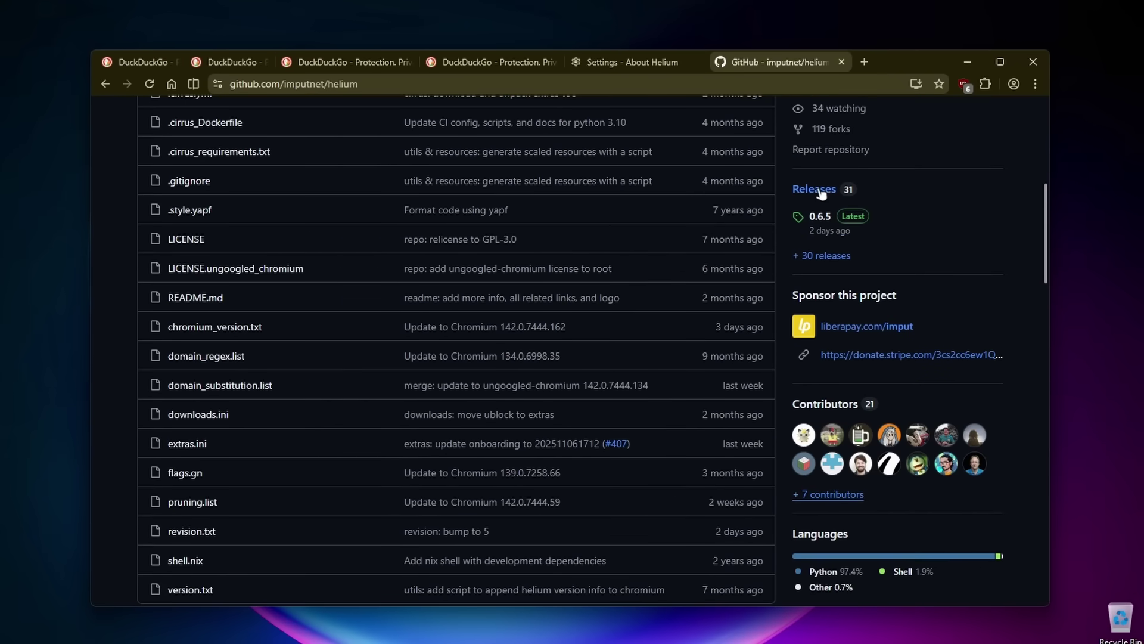
- Read through the 0.6.5 release changelog on the Releases page
click(820, 189)
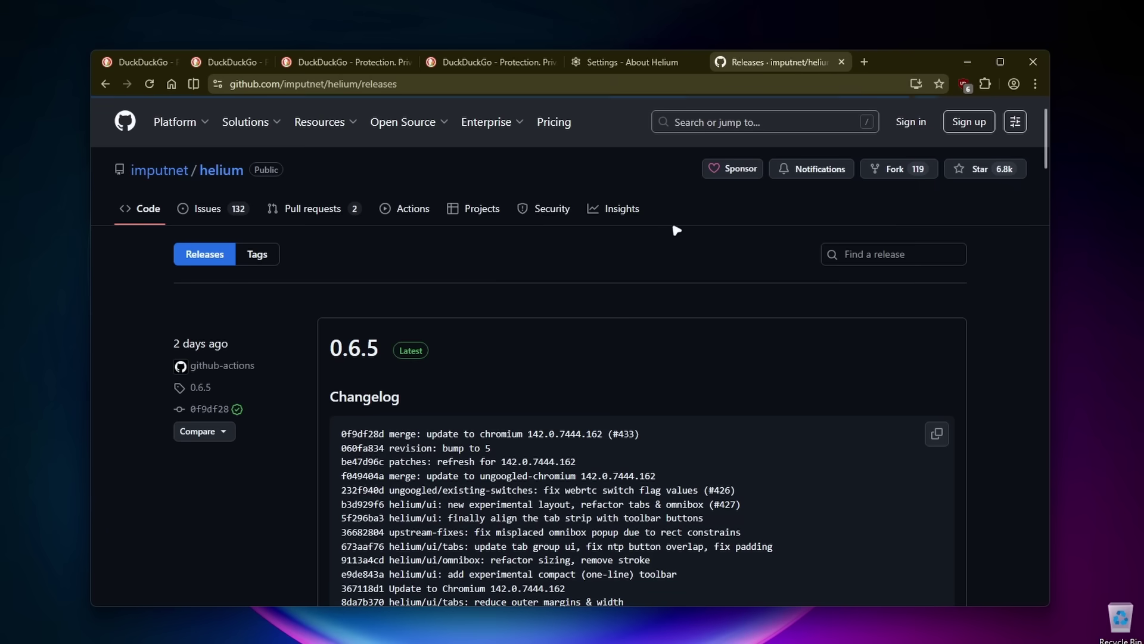
scroll(522, 344, down, 2)
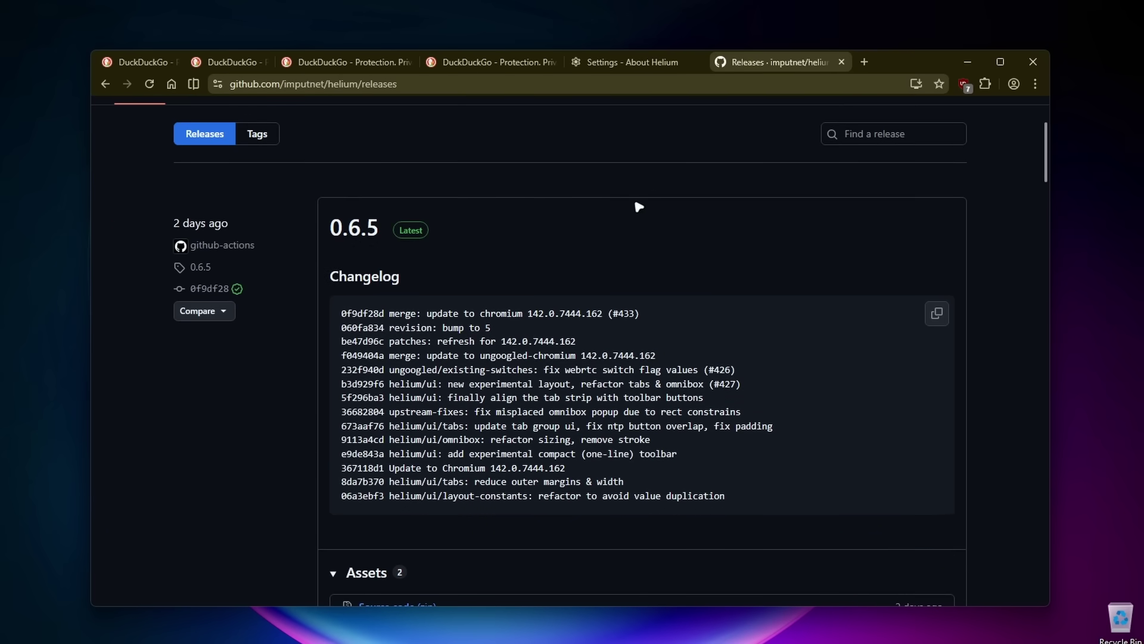
scroll(659, 213, down, 3)
scroll(560, 290, up, 2)
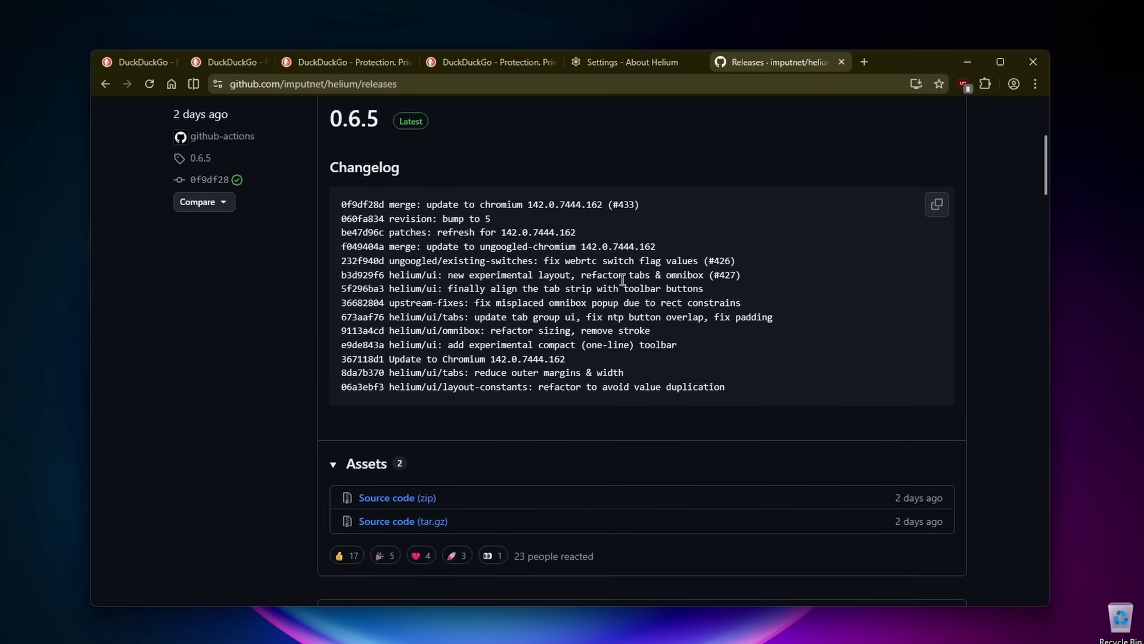
- Return to the imputnet/helium README and scroll down to Other Helium repos
click(105, 85)
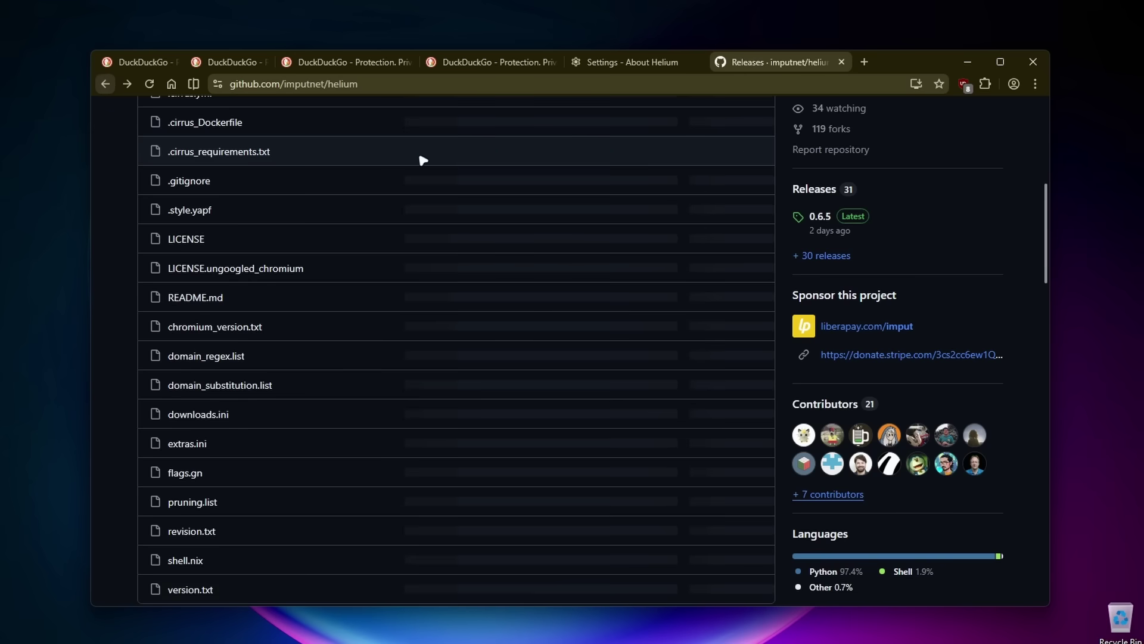
scroll(488, 316, down, 4)
scroll(487, 315, down, 17)
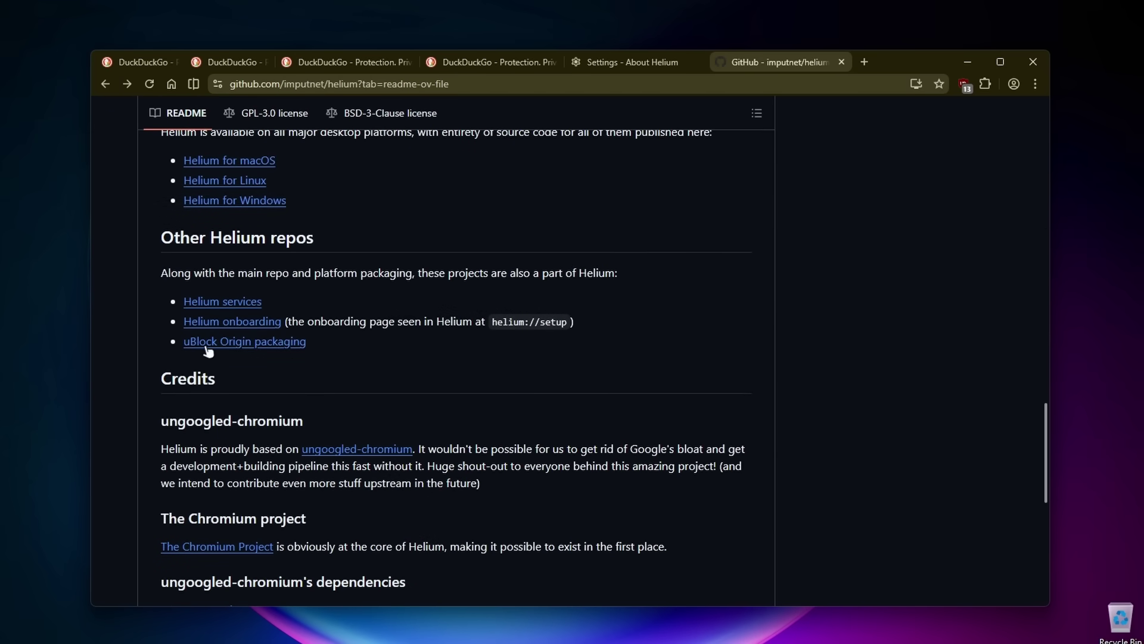
- Open the imputnet/ublock-origin-crx repo and read the README's Manifest V2 build, extension ID and update URL notes
click(268, 347)
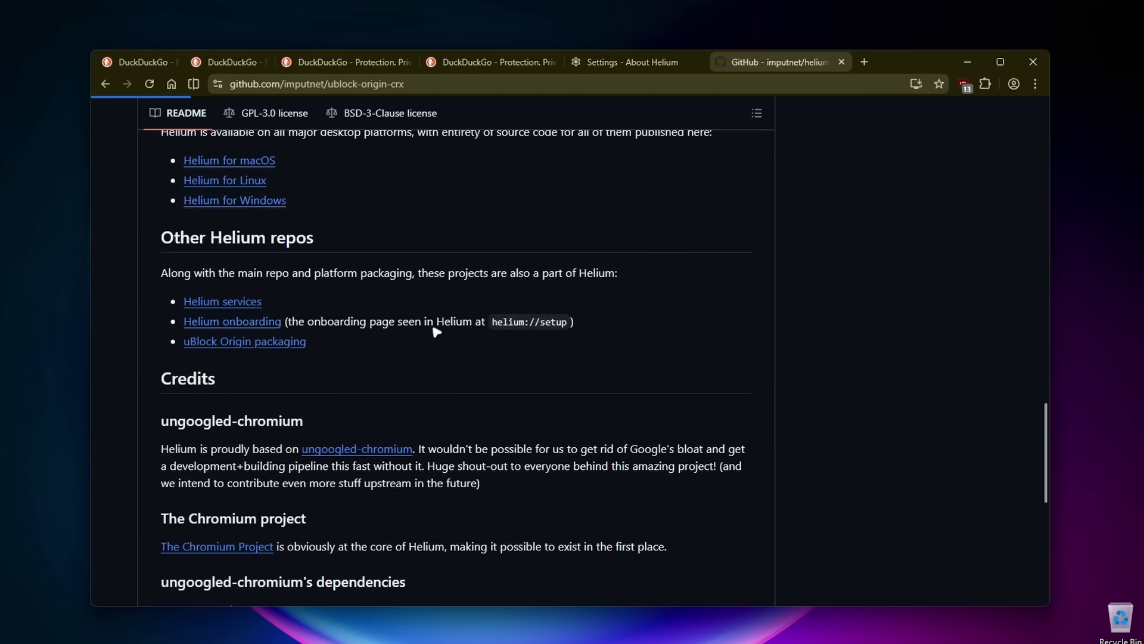
scroll(459, 248, down, 3)
scroll(489, 209, up, 2)
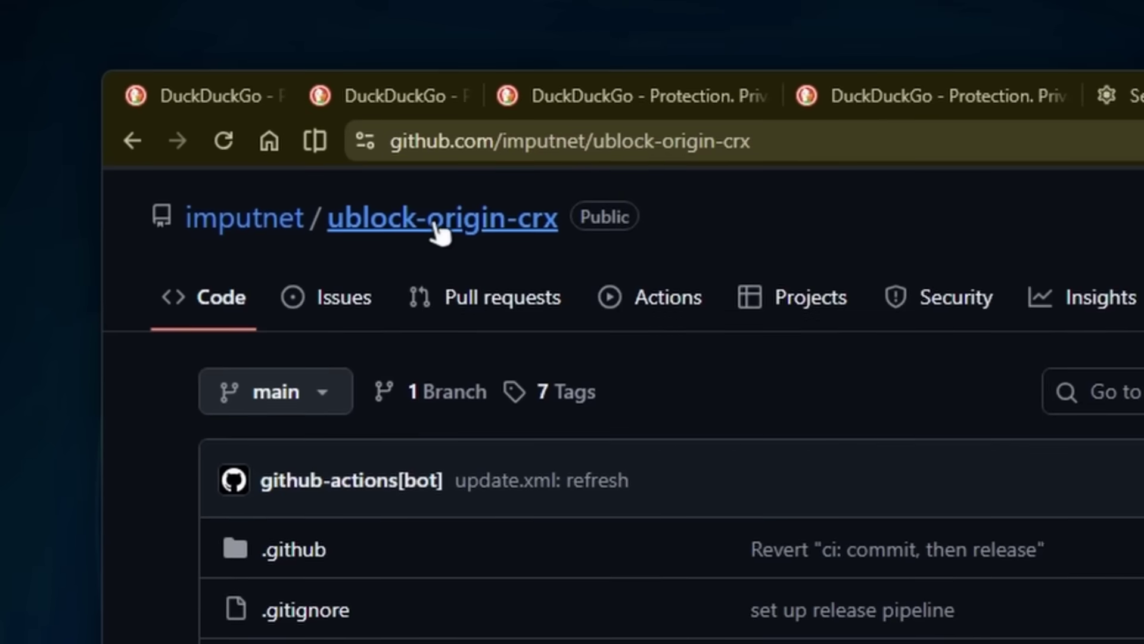
scroll(572, 238, down, 3)
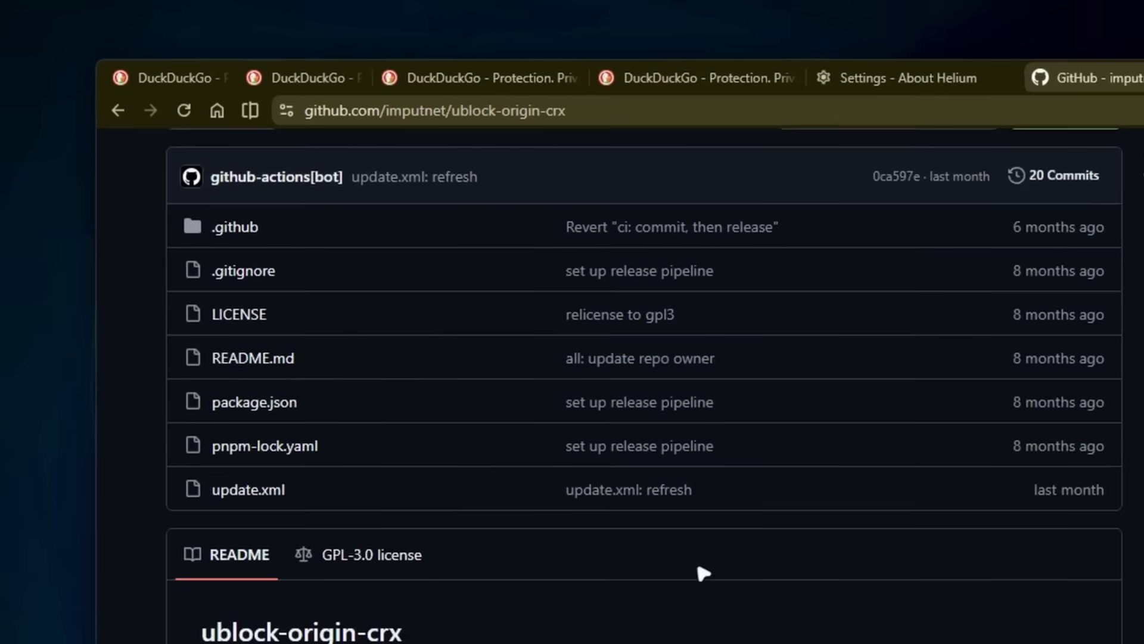
scroll(550, 388, down, 2)
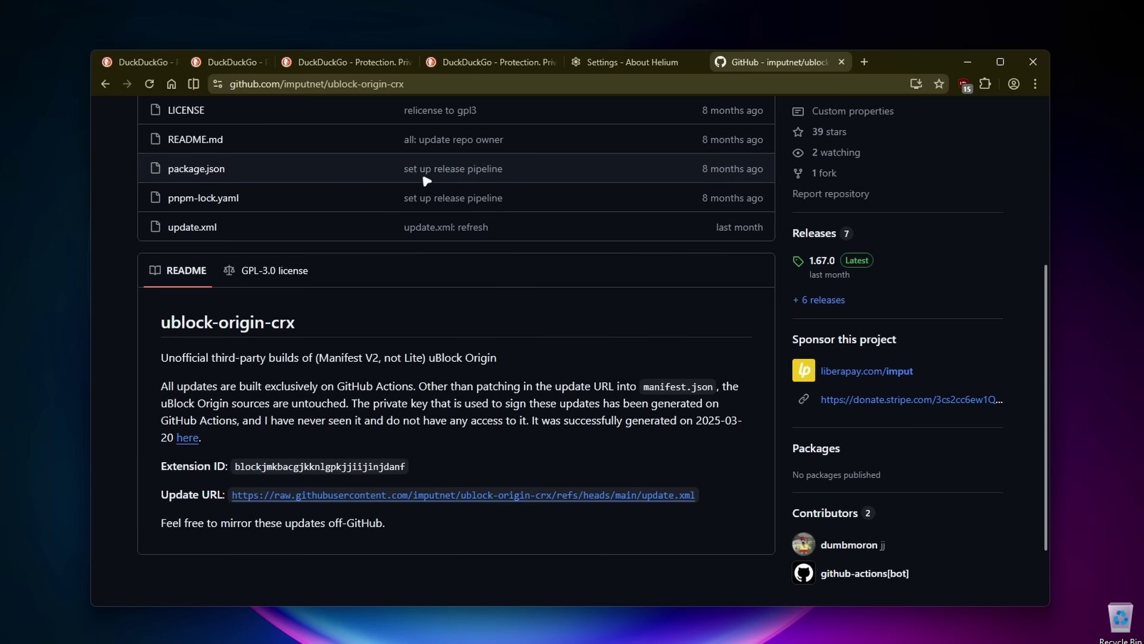
scroll(377, 257, up, 3)
- Review the installed extensions and open uBlock Origin's popup for the current site
click(986, 84)
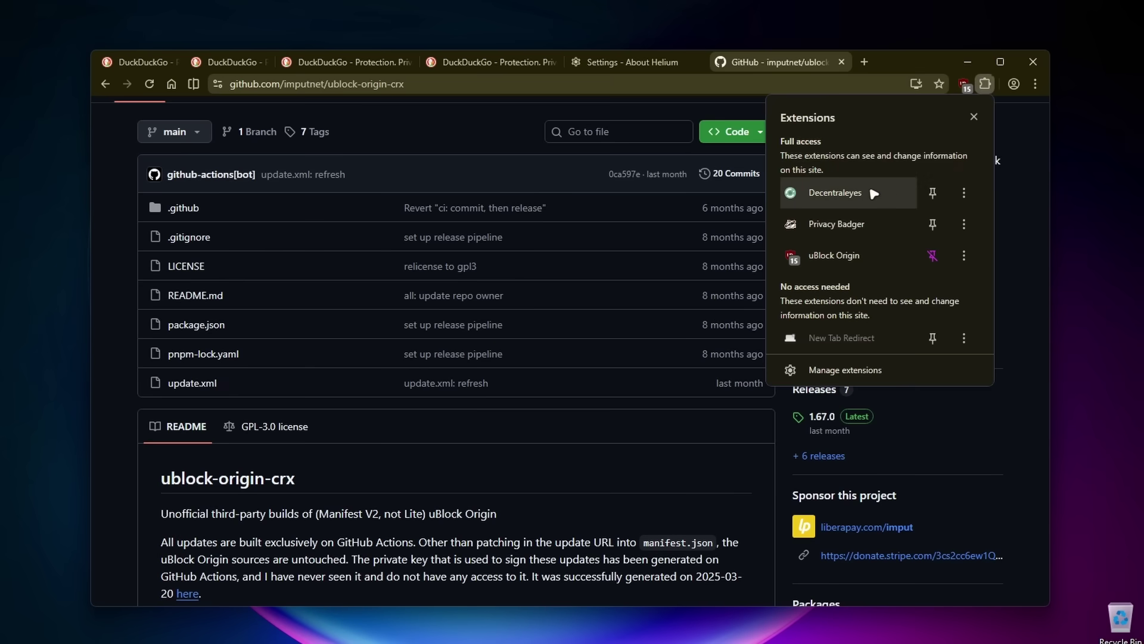
click(965, 85)
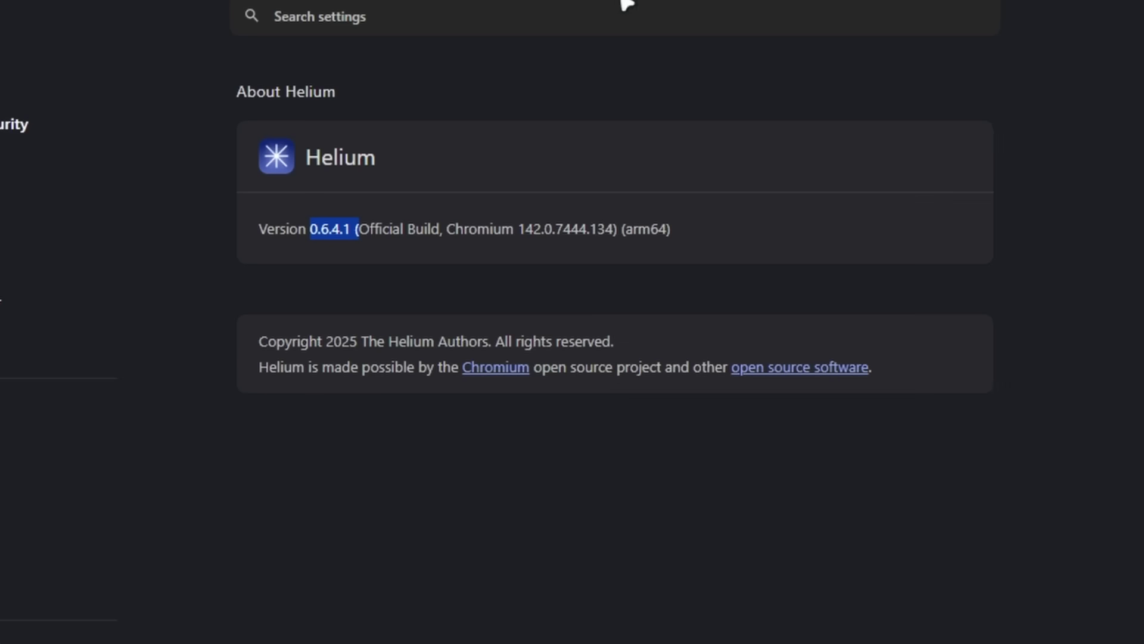
click(370, 220)
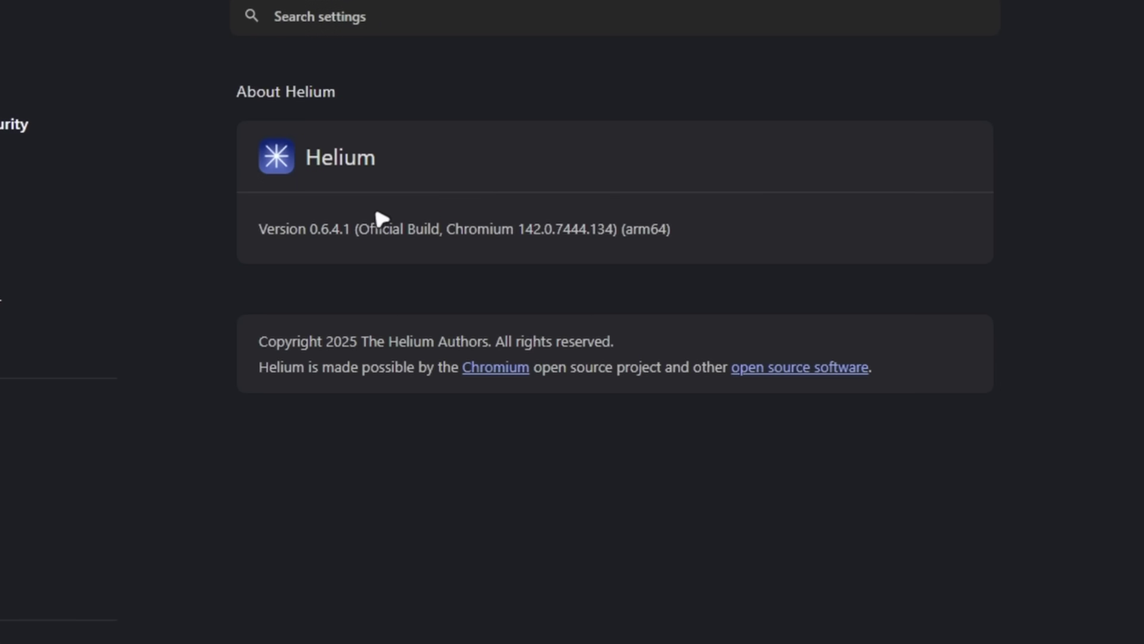